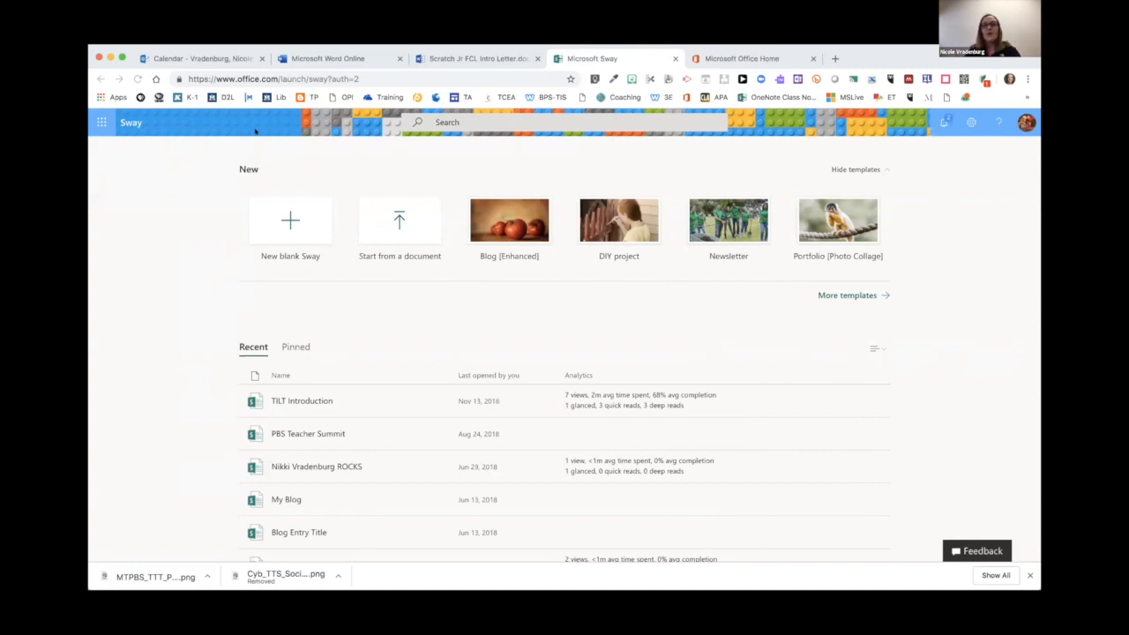
Step: Open the recent TILT Introduction Sway and look through the heading, text and image cards in its storyline
scroll(403, 259, down, 2)
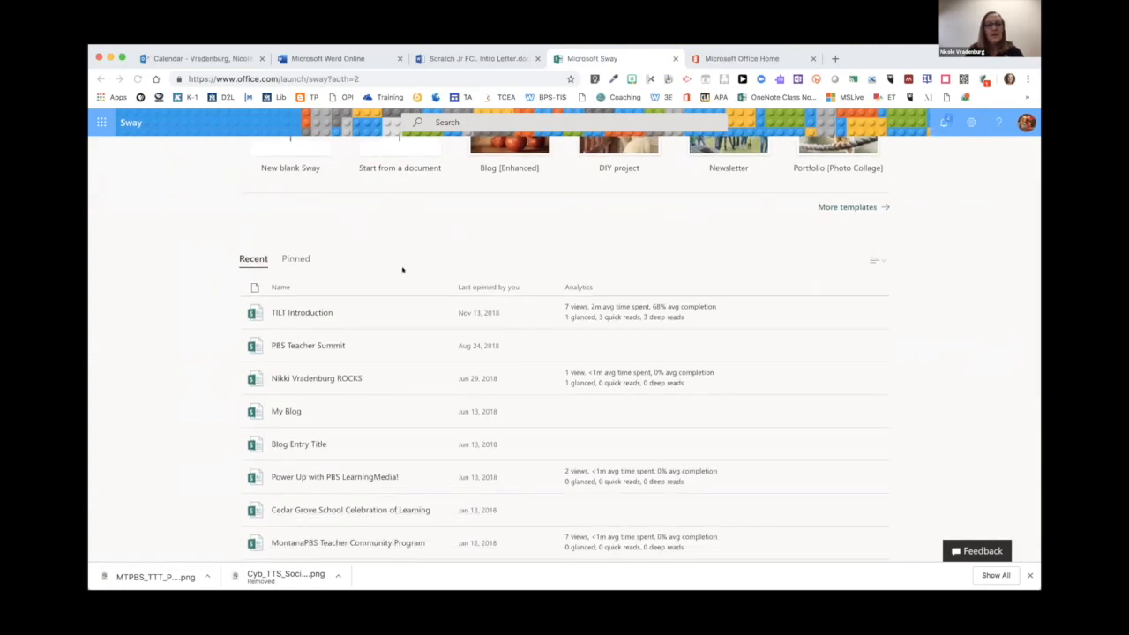
click(291, 312)
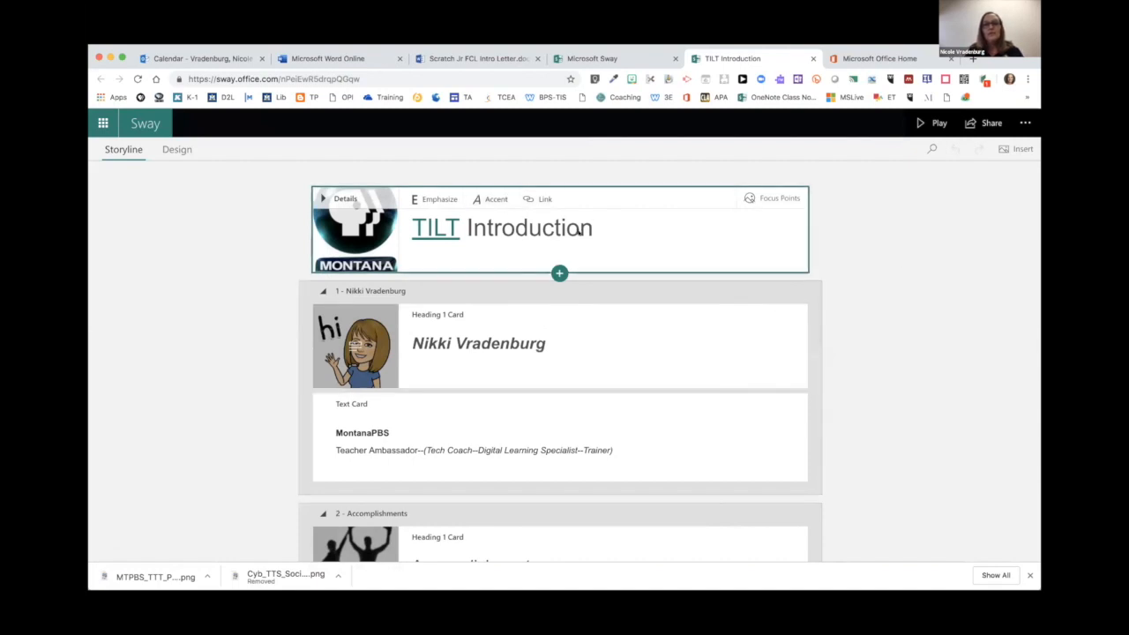
scroll(607, 326, down, 3)
scroll(608, 327, down, 4)
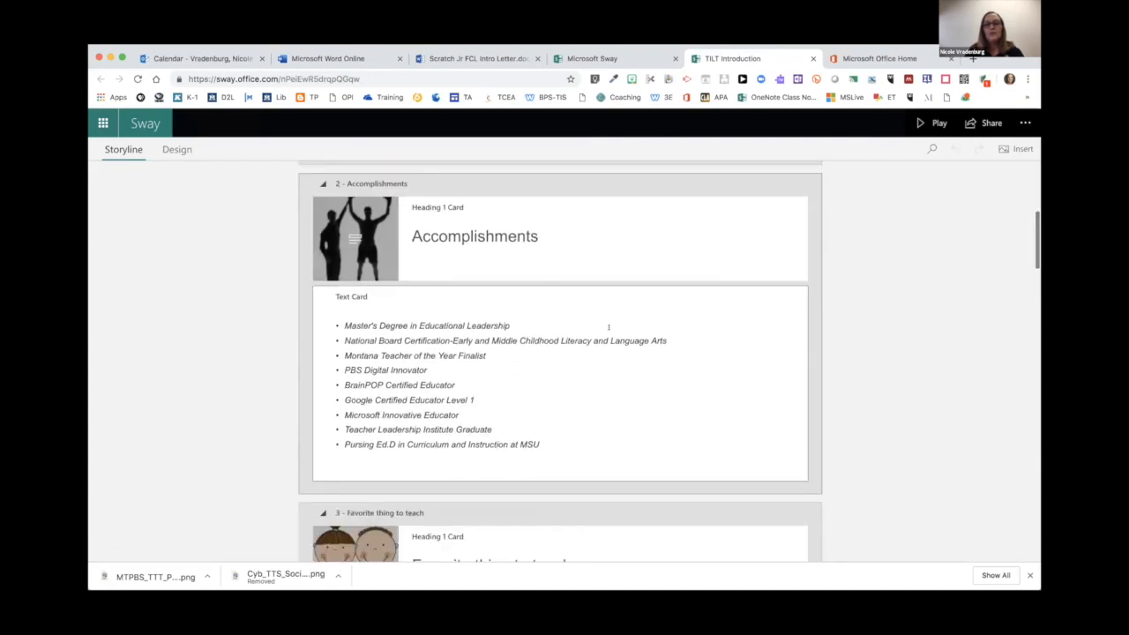
scroll(608, 327, down, 3)
scroll(608, 327, down, 7)
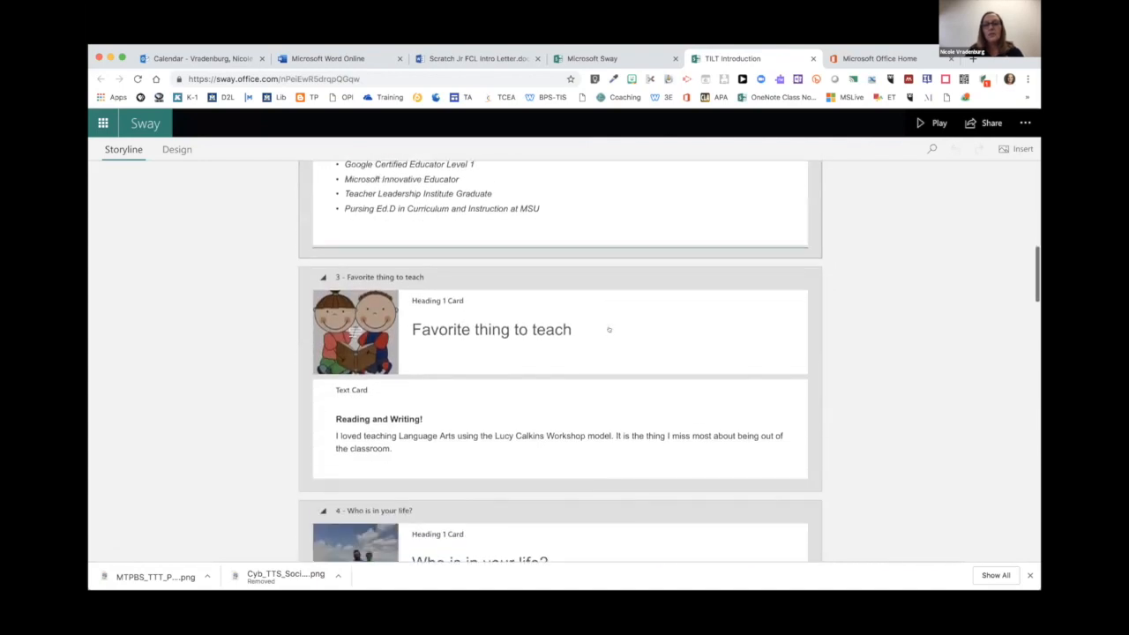
scroll(609, 327, down, 3)
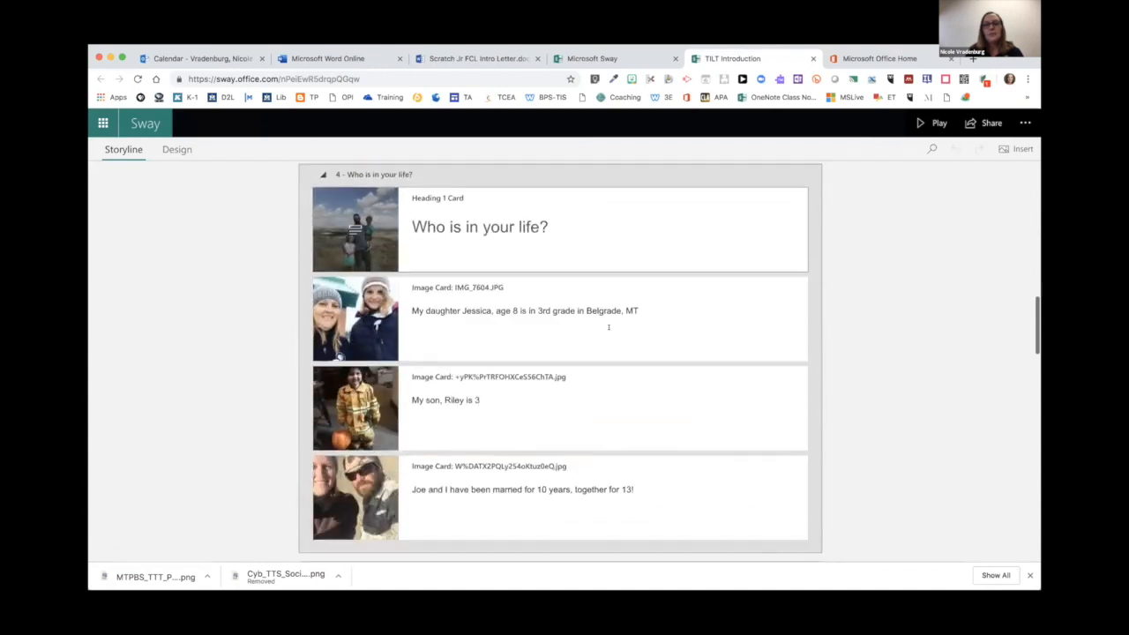
scroll(609, 327, up, 13)
scroll(609, 328, up, 7)
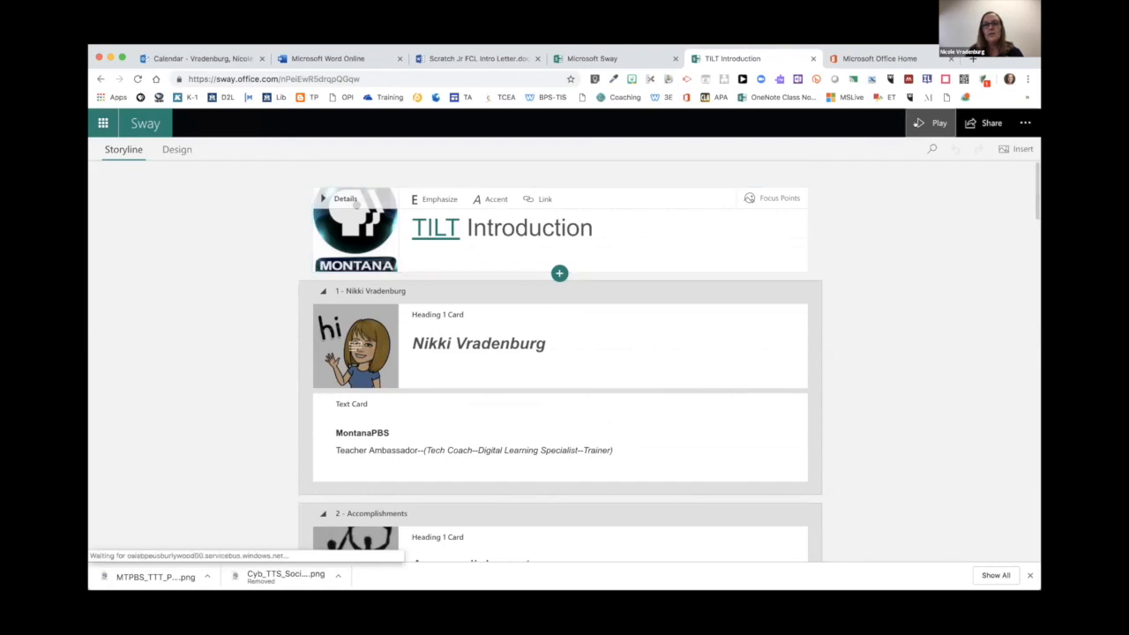
Step: Play the TILT Introduction Sway and view it from the title through the Accomplishments and Favorite thing to teach sections
click(930, 122)
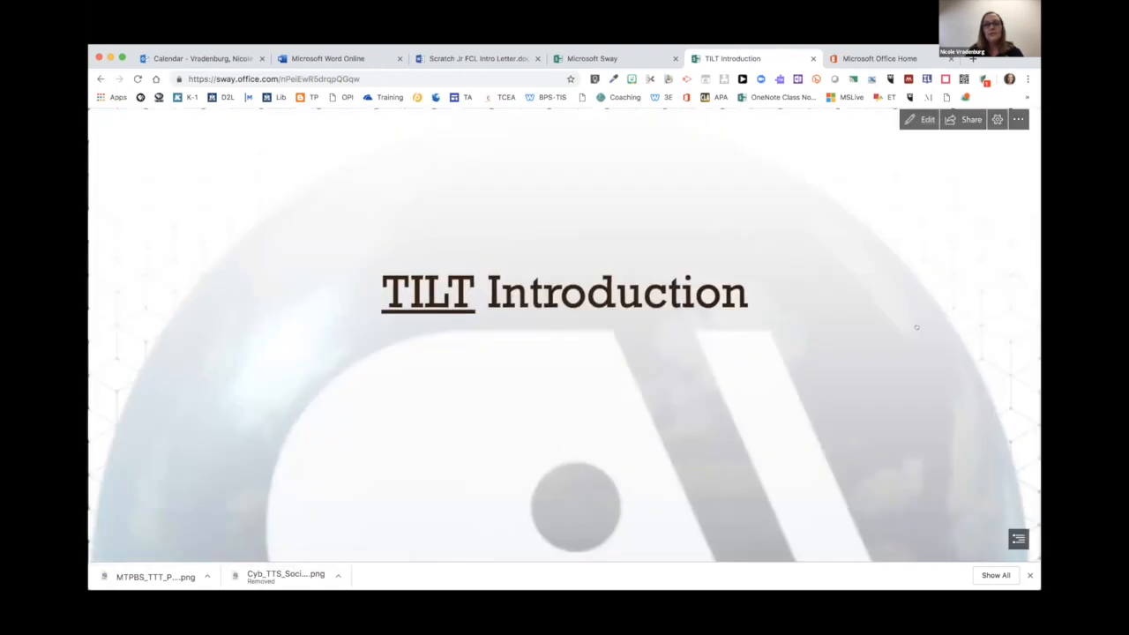
scroll(916, 327, down, 10)
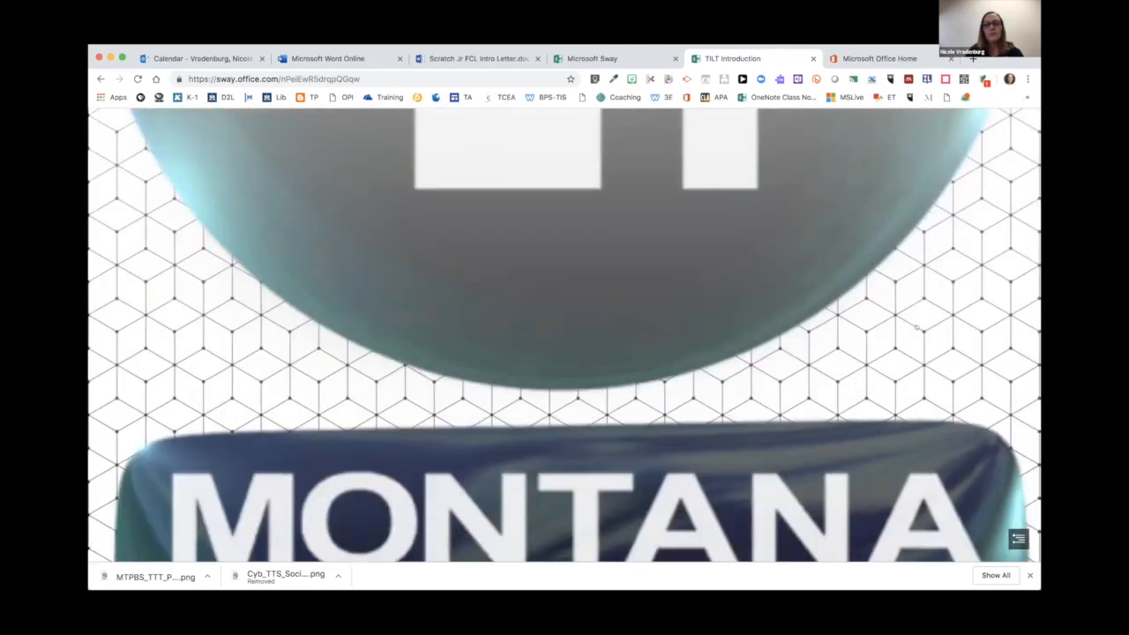
scroll(916, 327, down, 10)
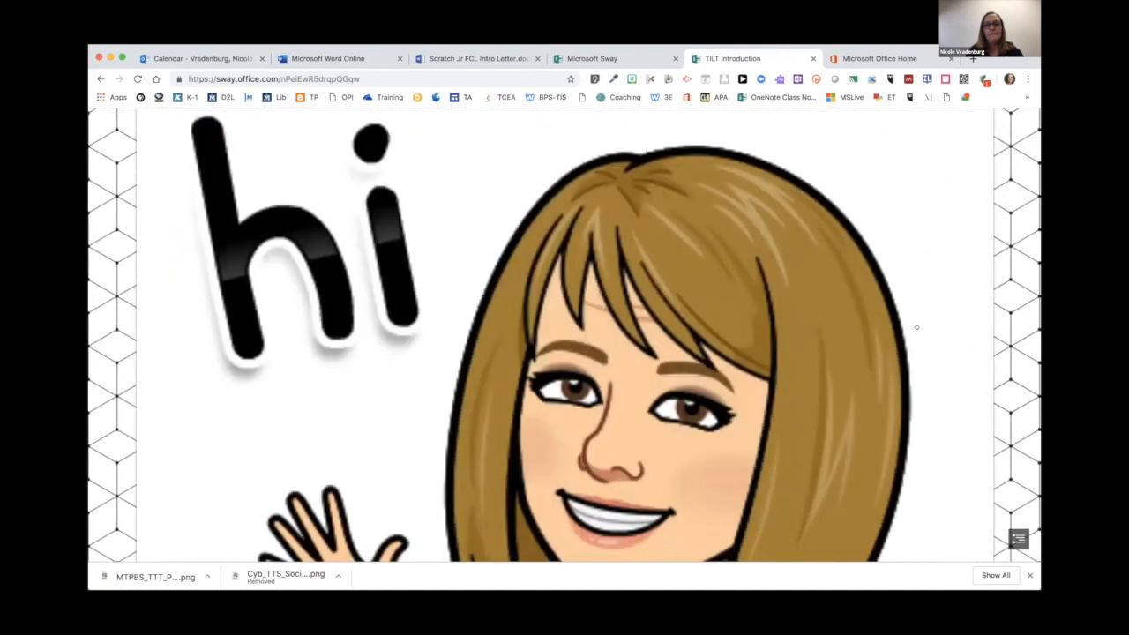
scroll(916, 327, down, 2)
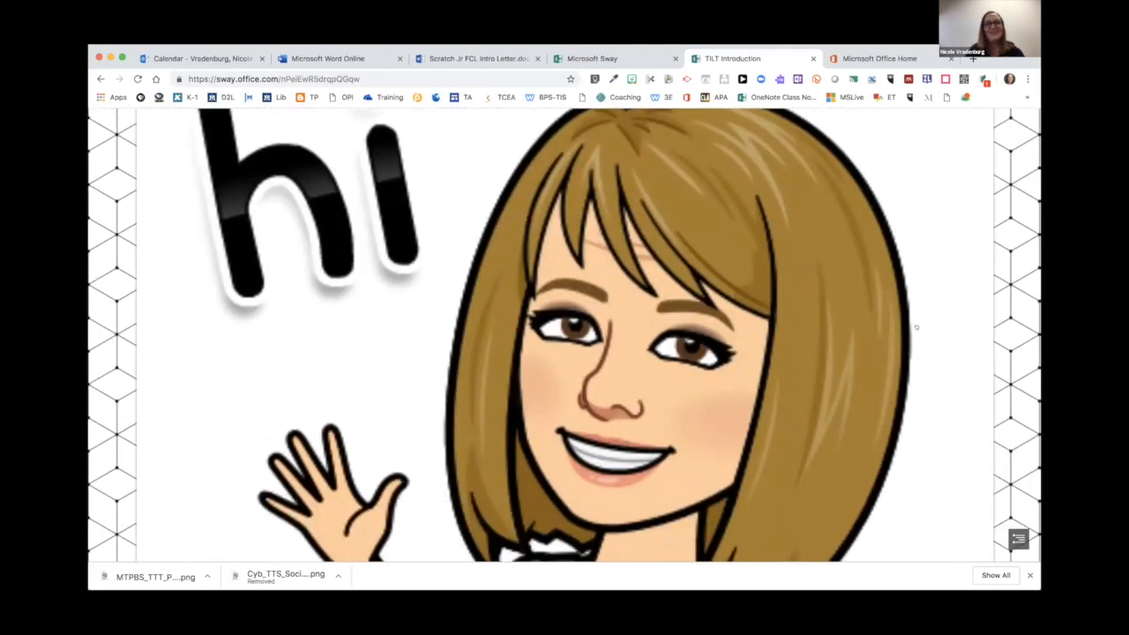
scroll(916, 327, down, 10)
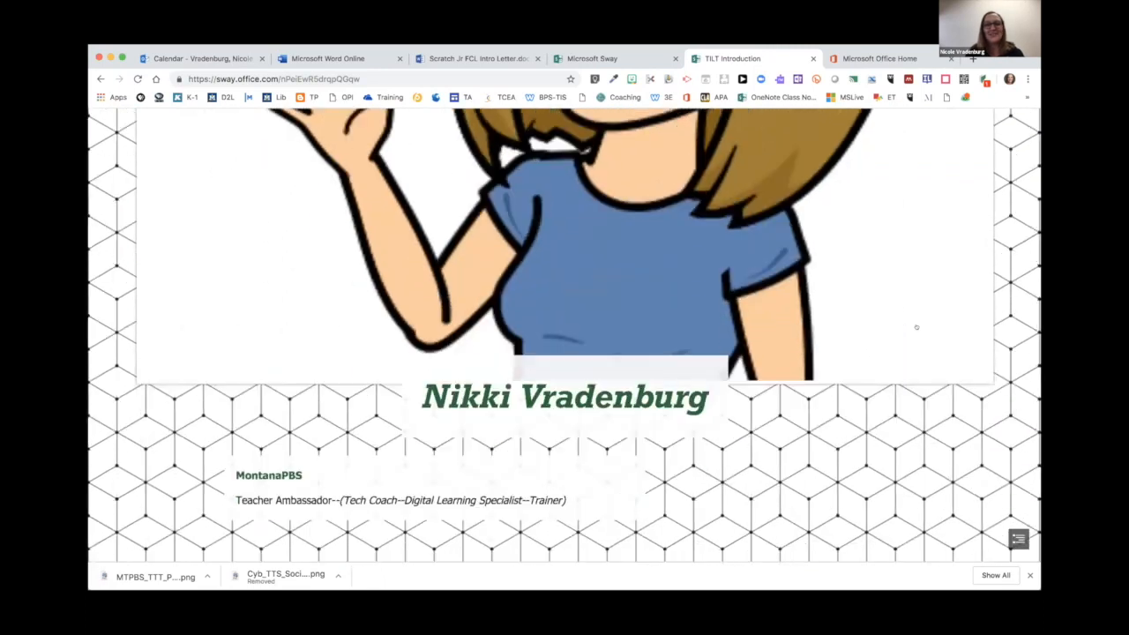
scroll(916, 328, down, 3)
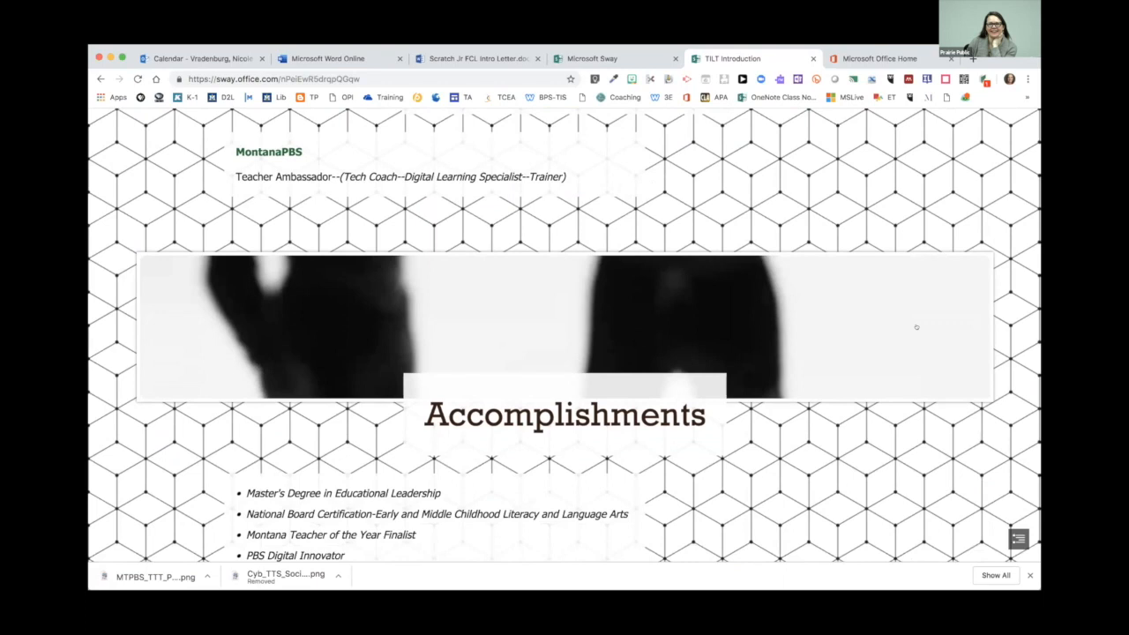
scroll(916, 327, down, 5)
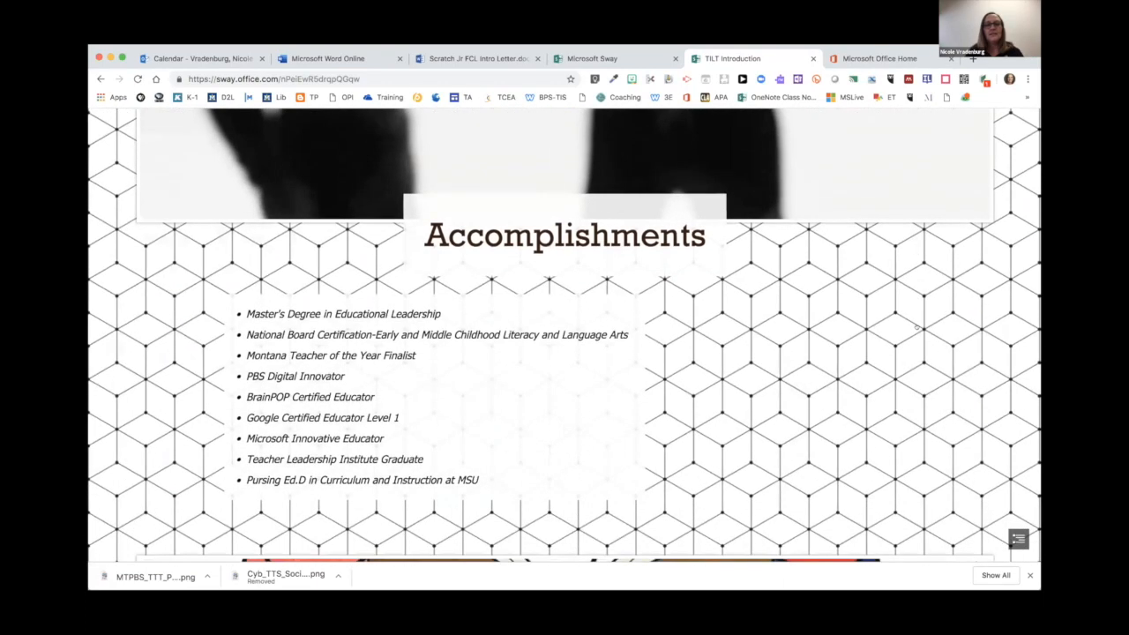
scroll(916, 327, down, 10)
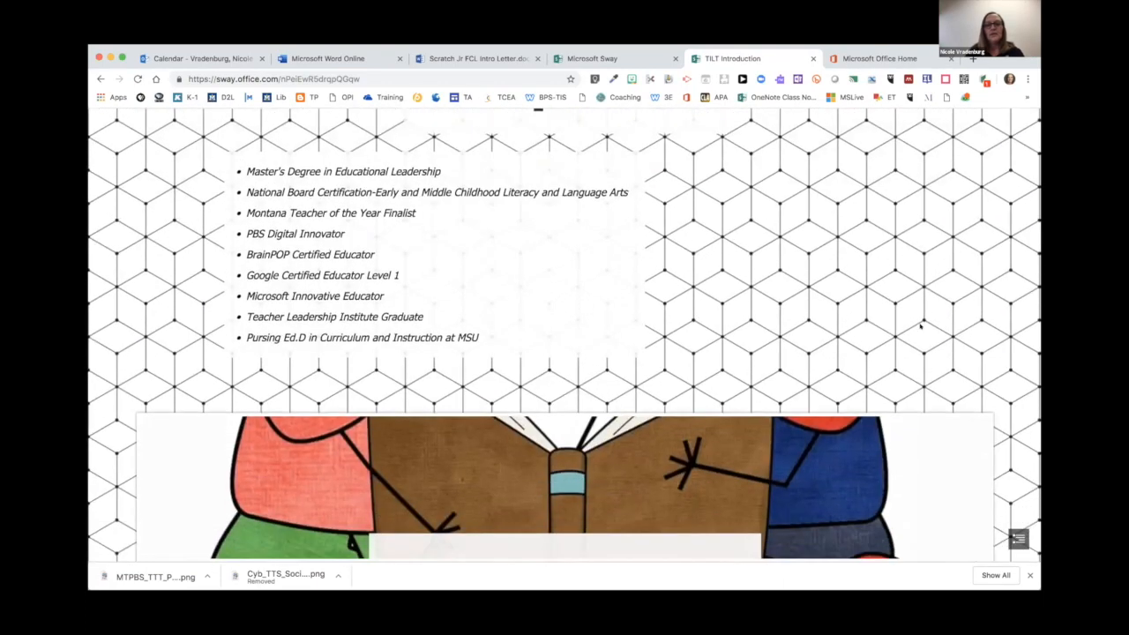
scroll(920, 327, down, 9)
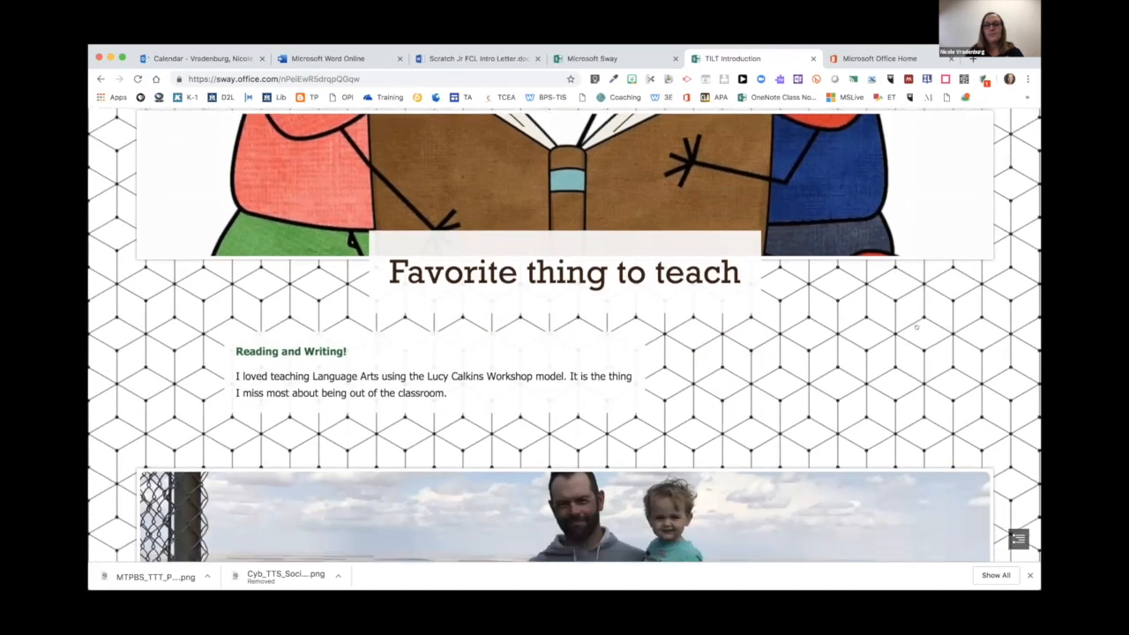
Step: View the played Sway's sections on family, life outside teaching, and the worst and best things about classroom technology
scroll(916, 327, down, 2)
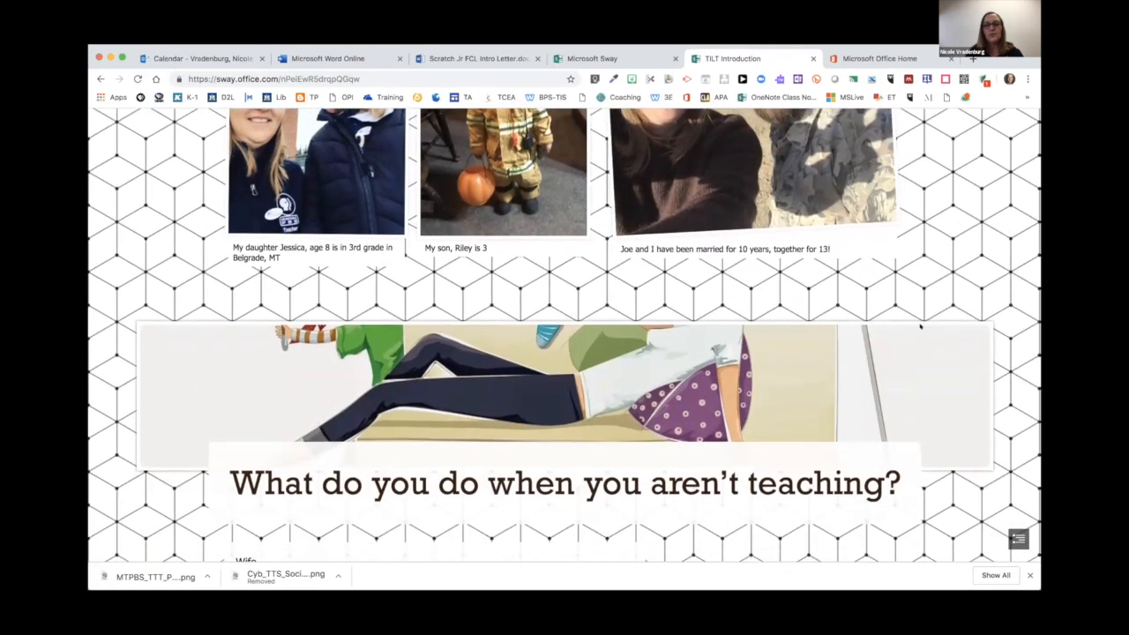
scroll(920, 327, down, 2)
scroll(920, 327, down, 4)
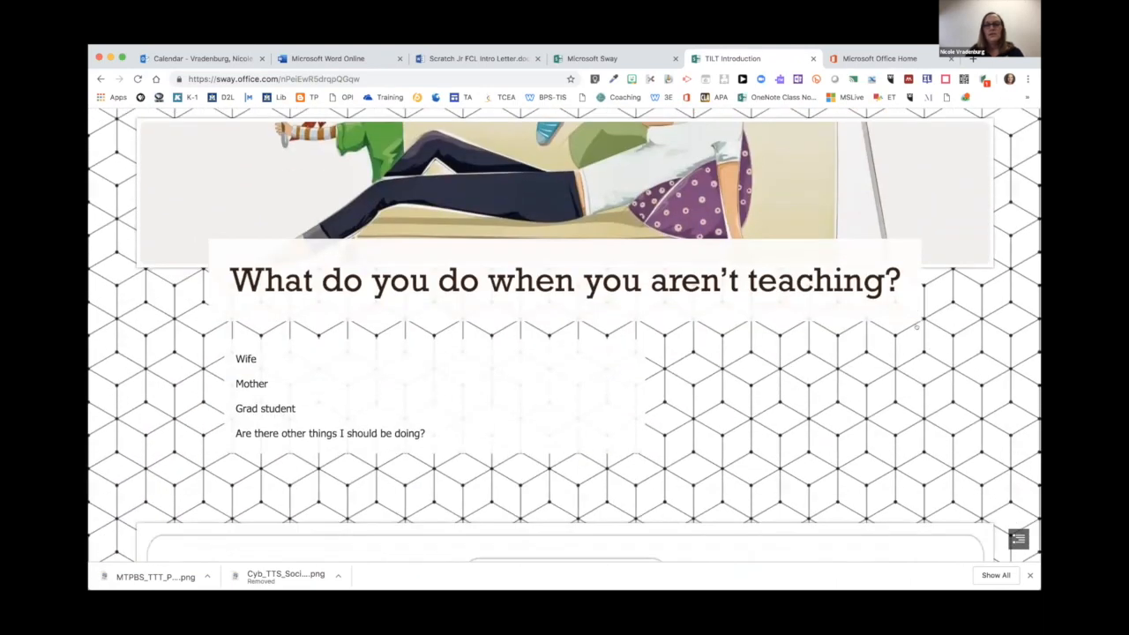
scroll(919, 328, down, 15)
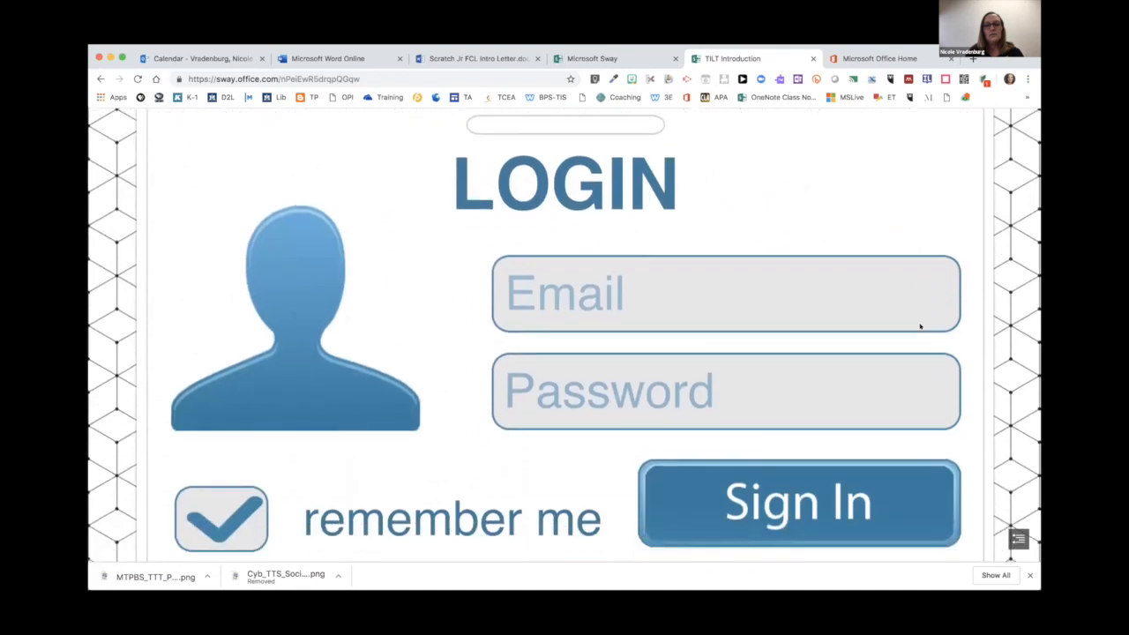
scroll(917, 327, down, 4)
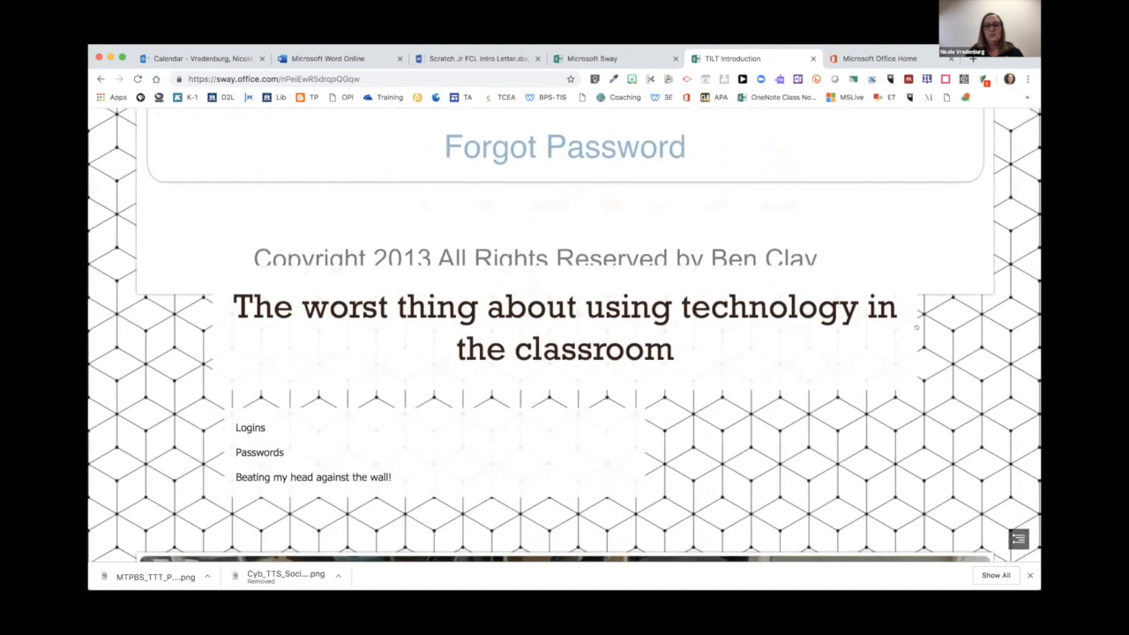
scroll(916, 327, down, 13)
scroll(916, 327, down, 2)
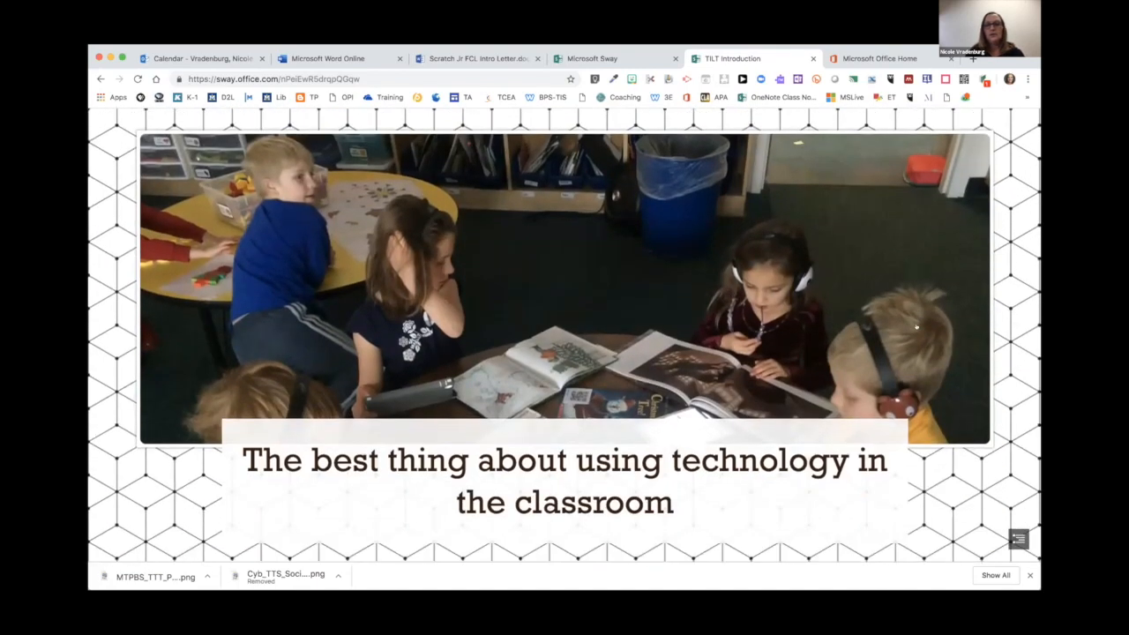
scroll(916, 327, down, 8)
scroll(916, 327, up, 10)
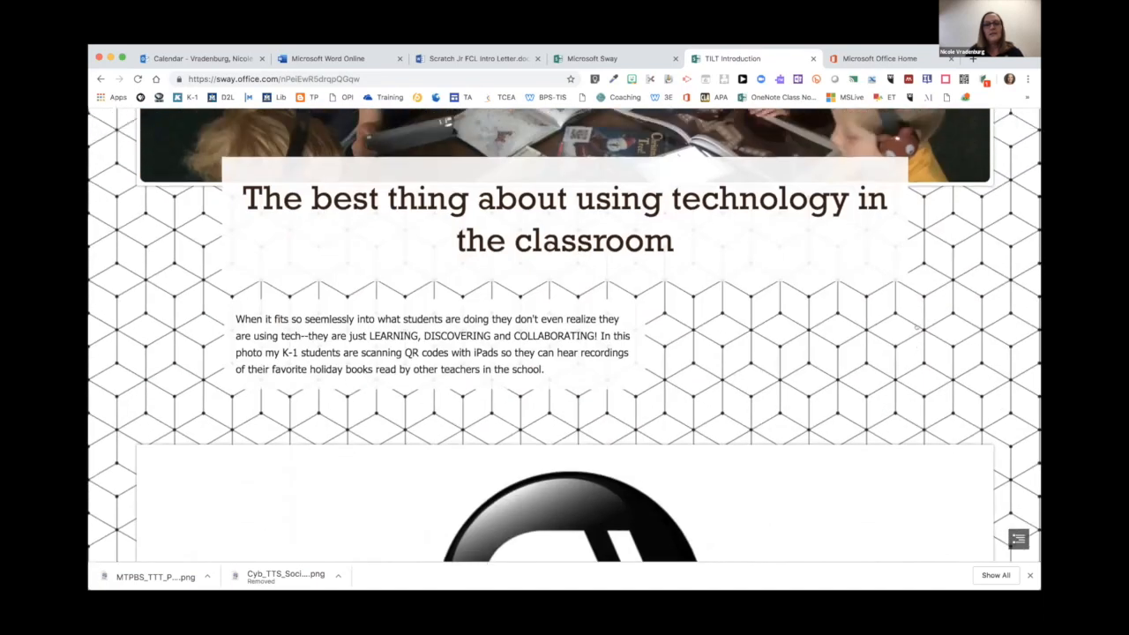
scroll(916, 327, up, 15)
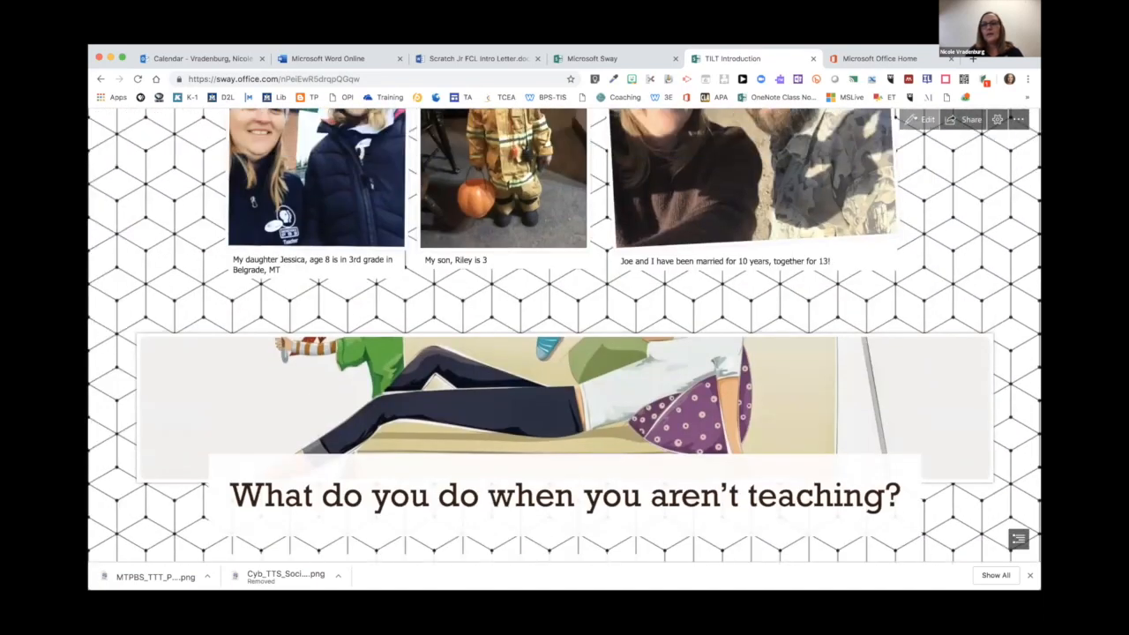
Step: Leave the played Sway, return to the Sway start page and create a new blank Sway titled "Test"
click(917, 119)
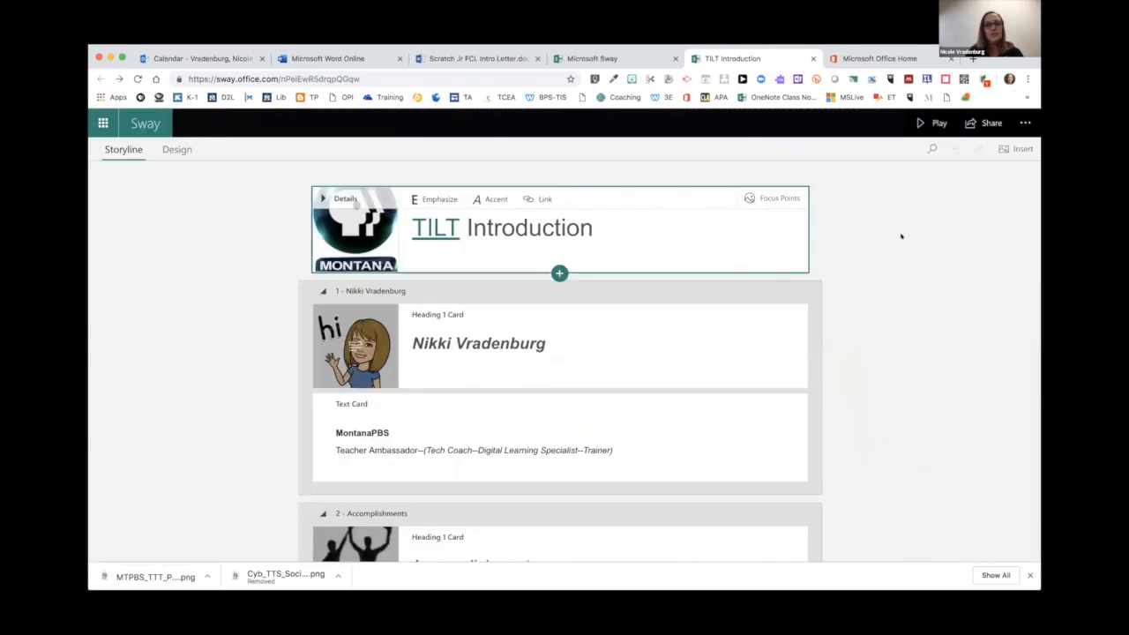
click(145, 124)
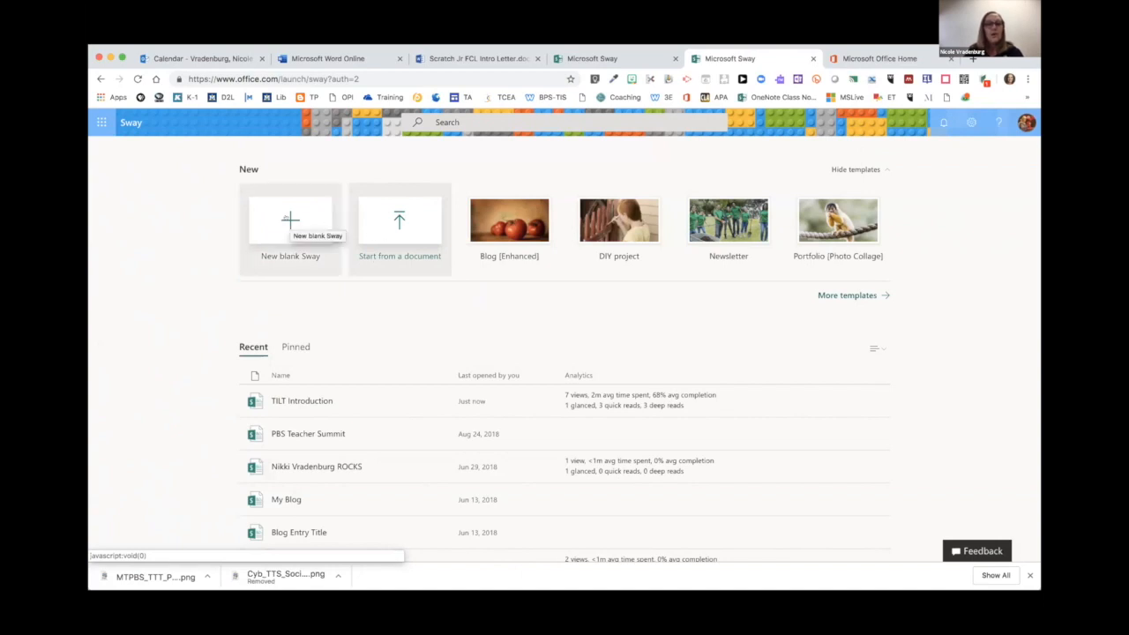
click(290, 220)
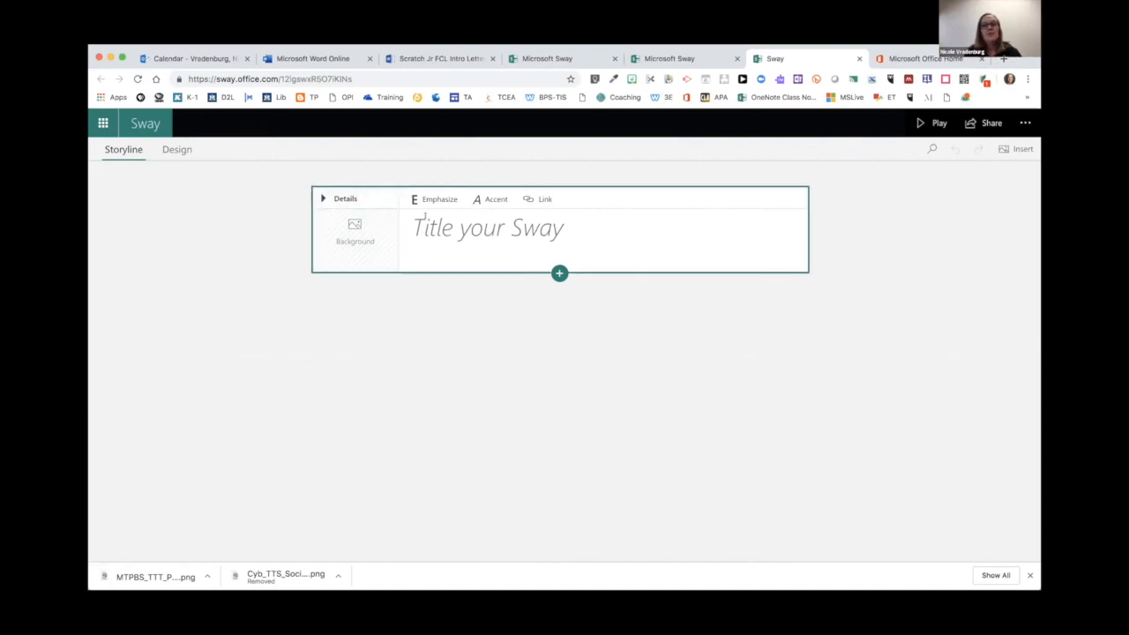
click(524, 230)
text(Test)
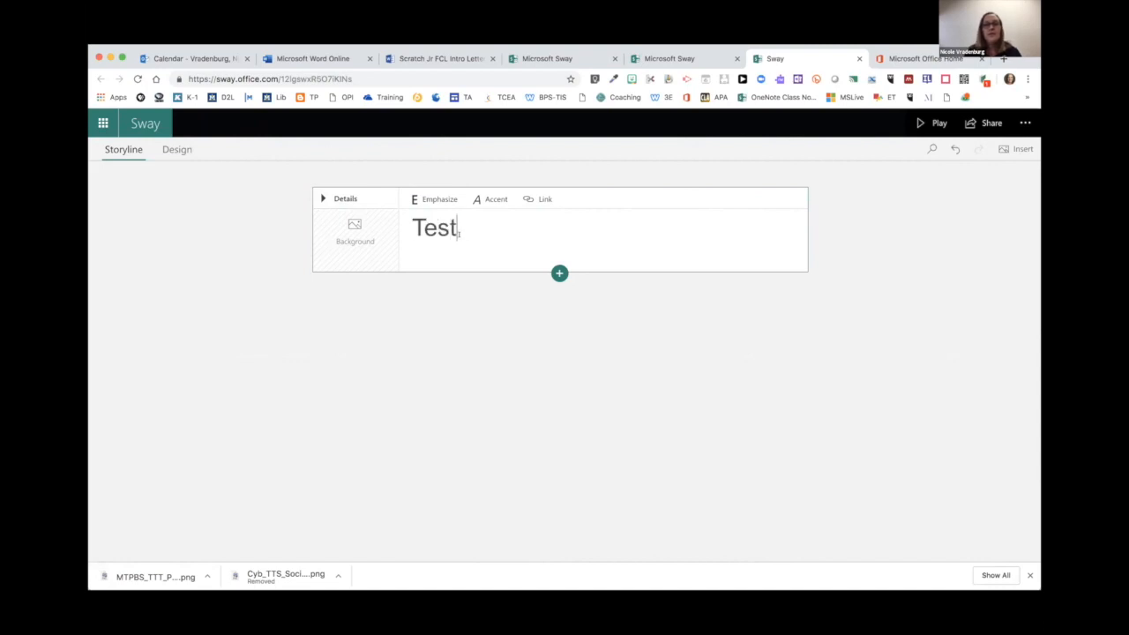
Step: Set the title card's background to the 2048 x 1360 polar bear image from the suggested Animals search
click(366, 234)
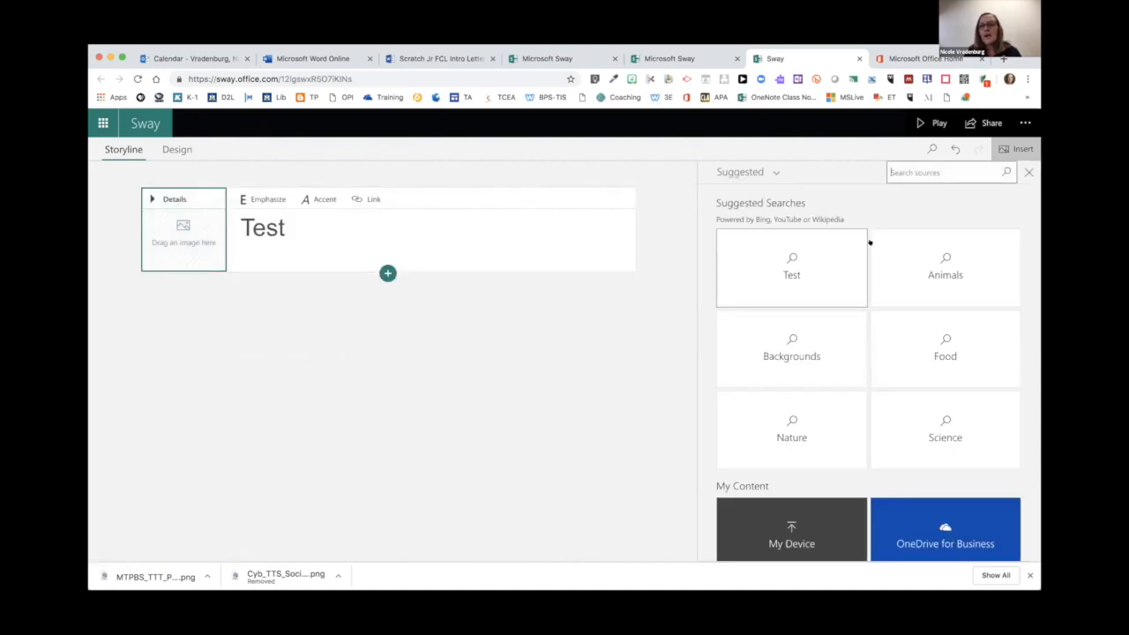
scroll(847, 371, down, 1)
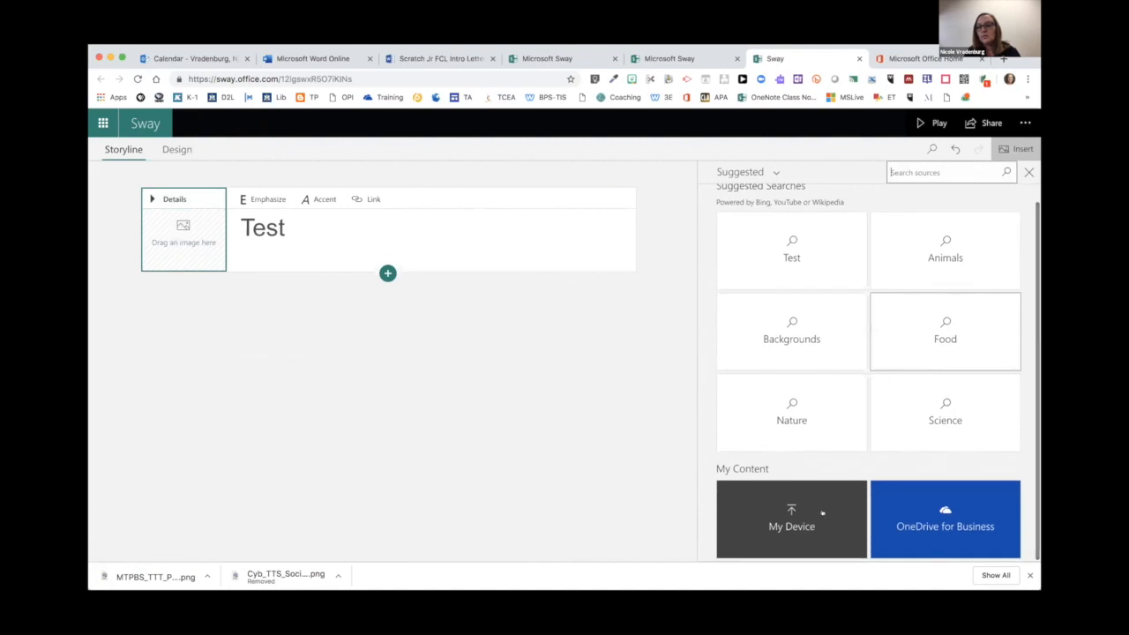
scroll(804, 377, up, 1)
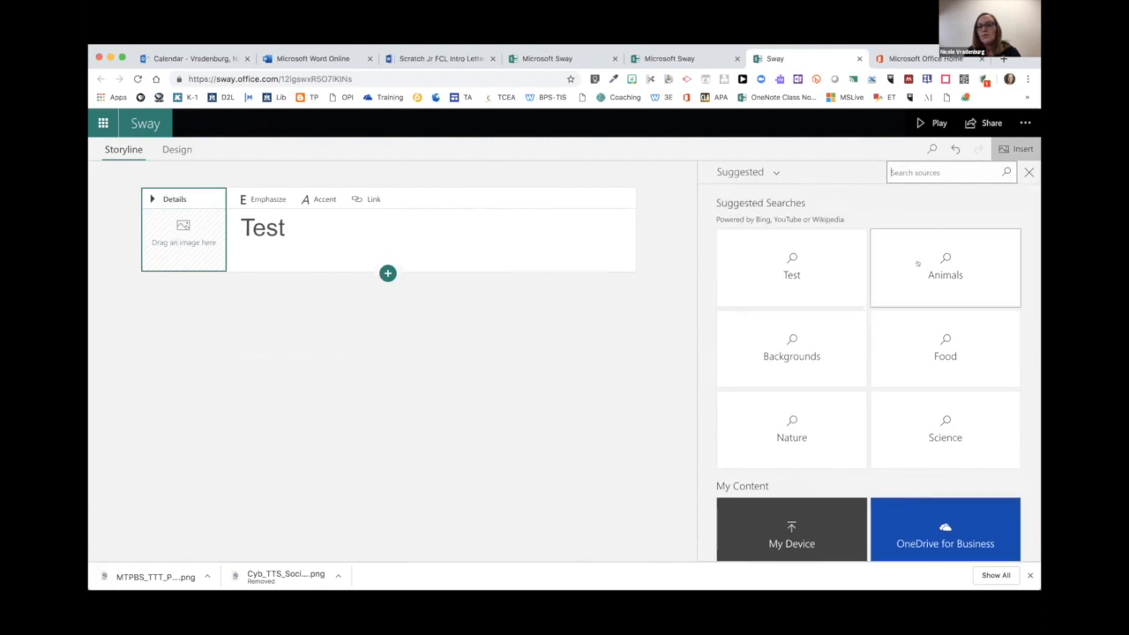
click(926, 263)
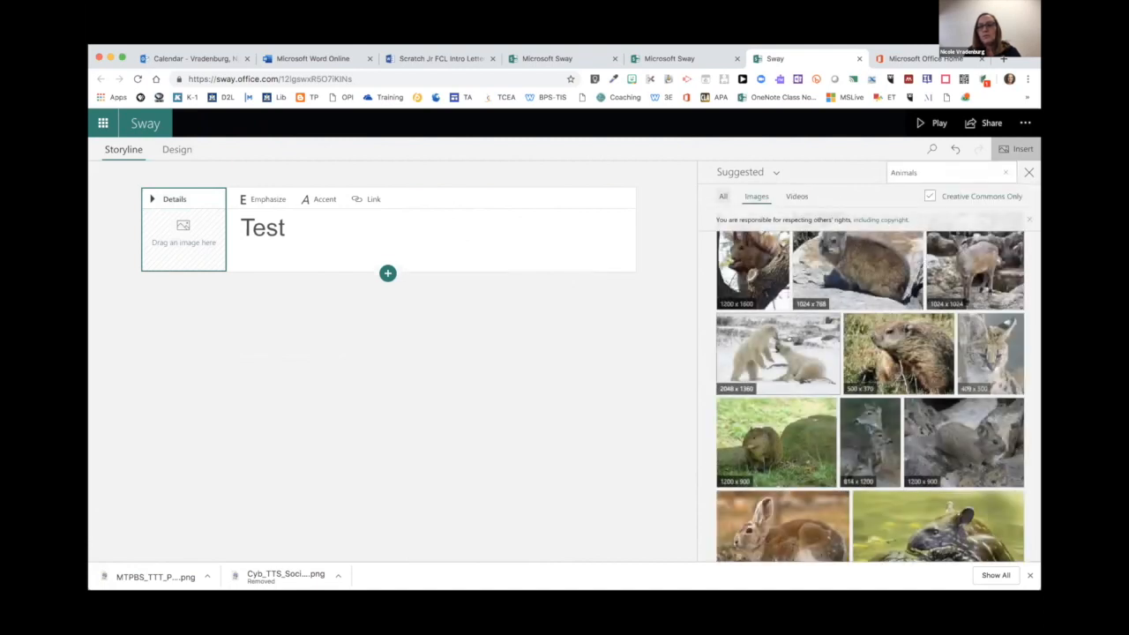
click(792, 327)
click(973, 173)
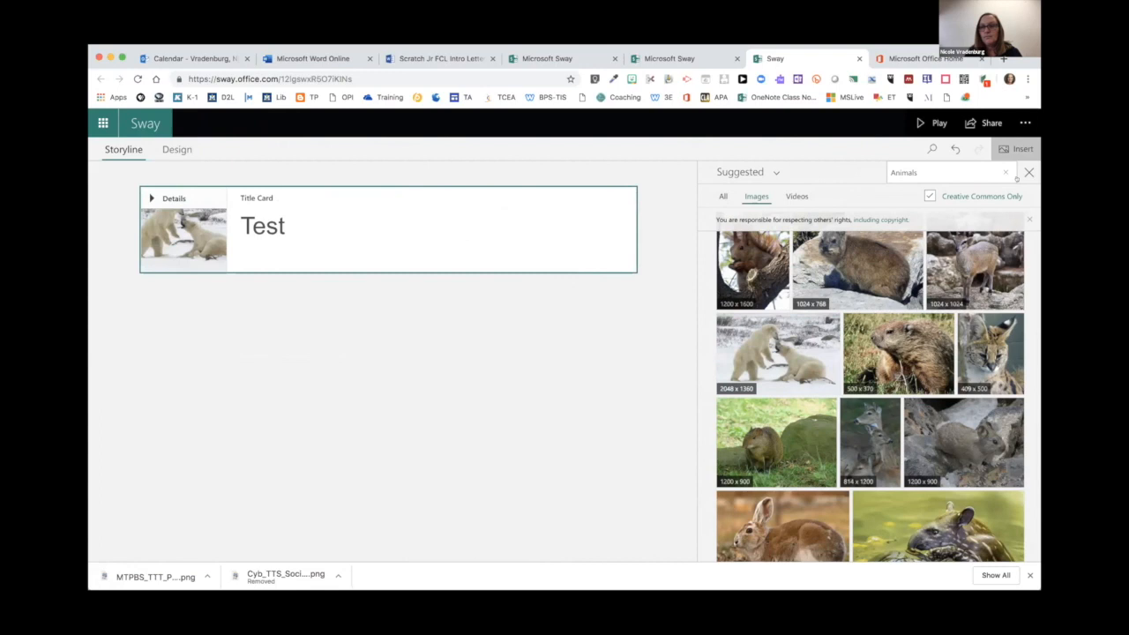
click(1028, 173)
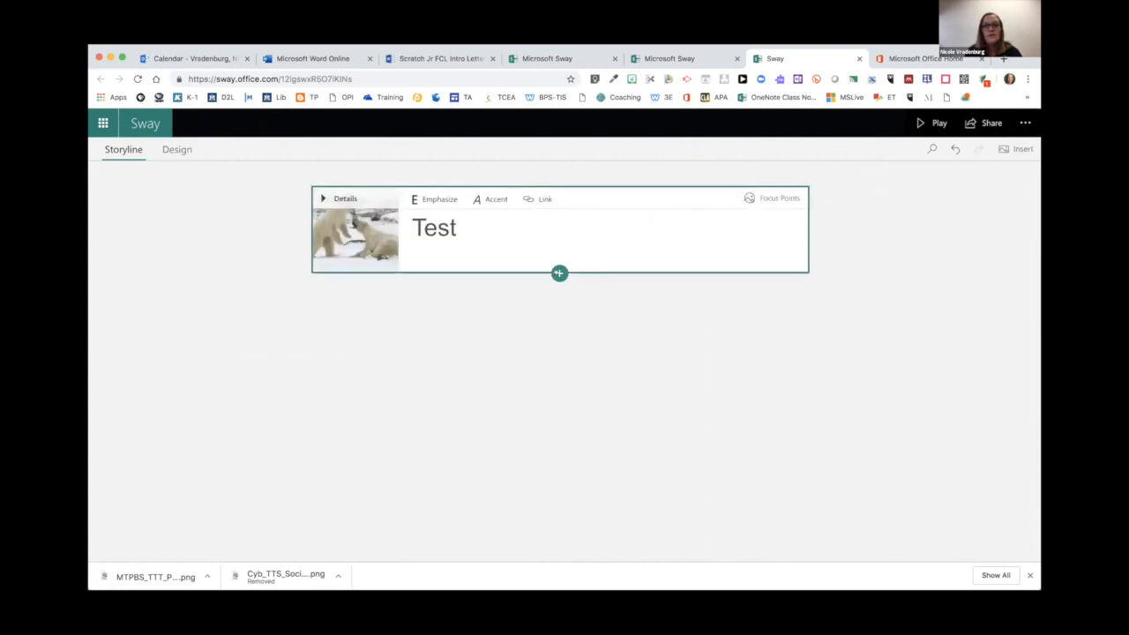
Step: Add a Stack group below the title card containing the suggested 500 x 370, 1024 x 1024 and 1024 x 768 animal images
click(559, 273)
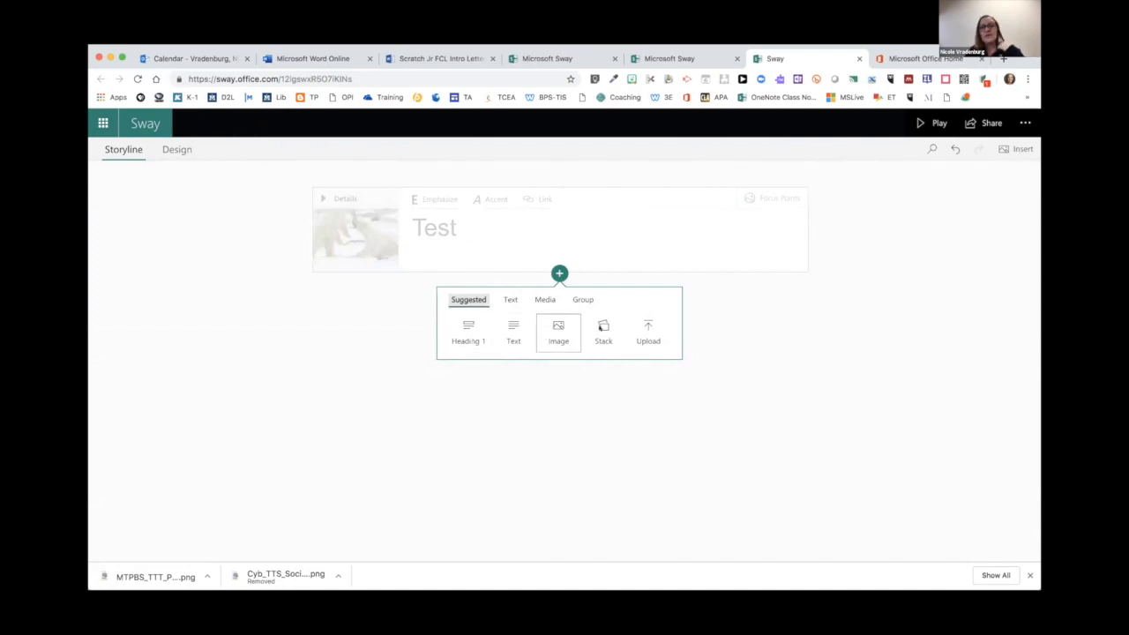
click(600, 329)
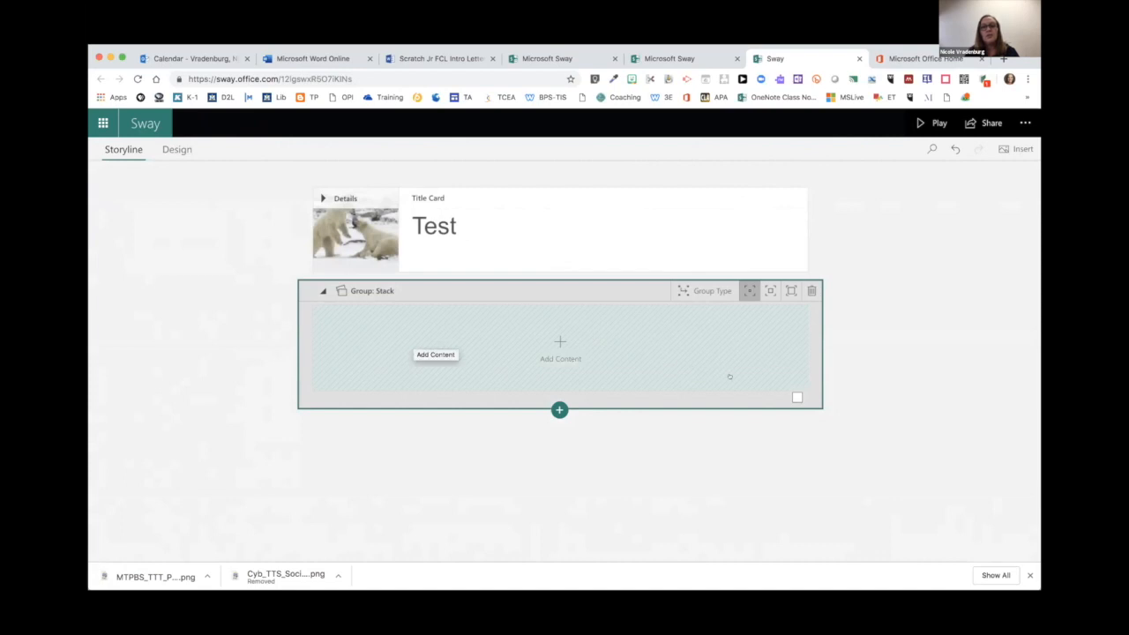
click(560, 344)
click(556, 341)
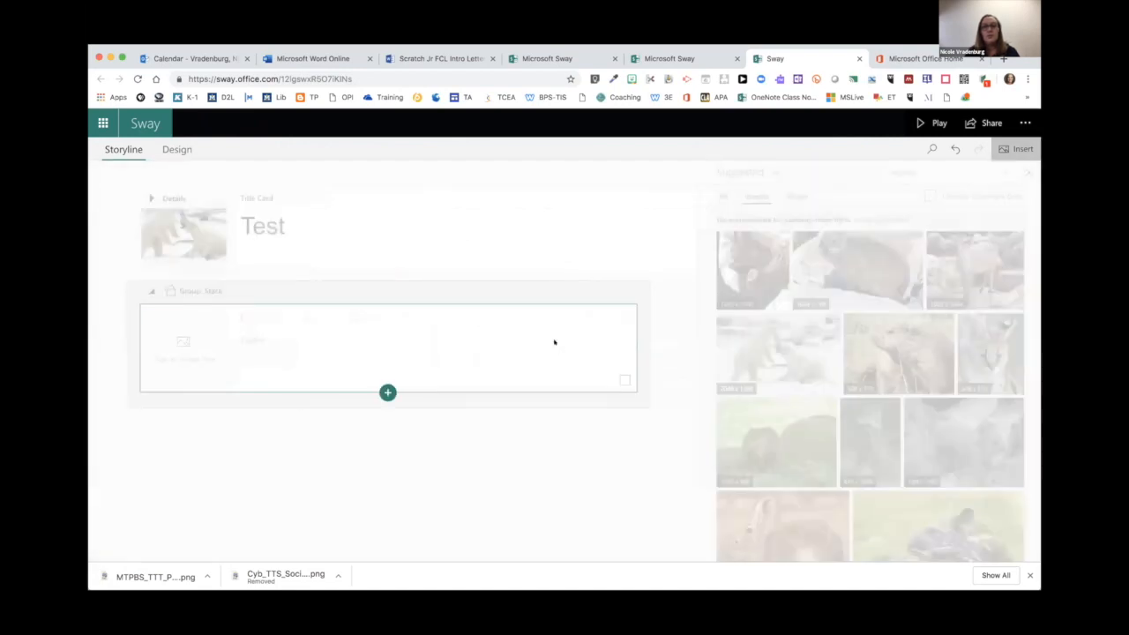
click(867, 356)
click(970, 280)
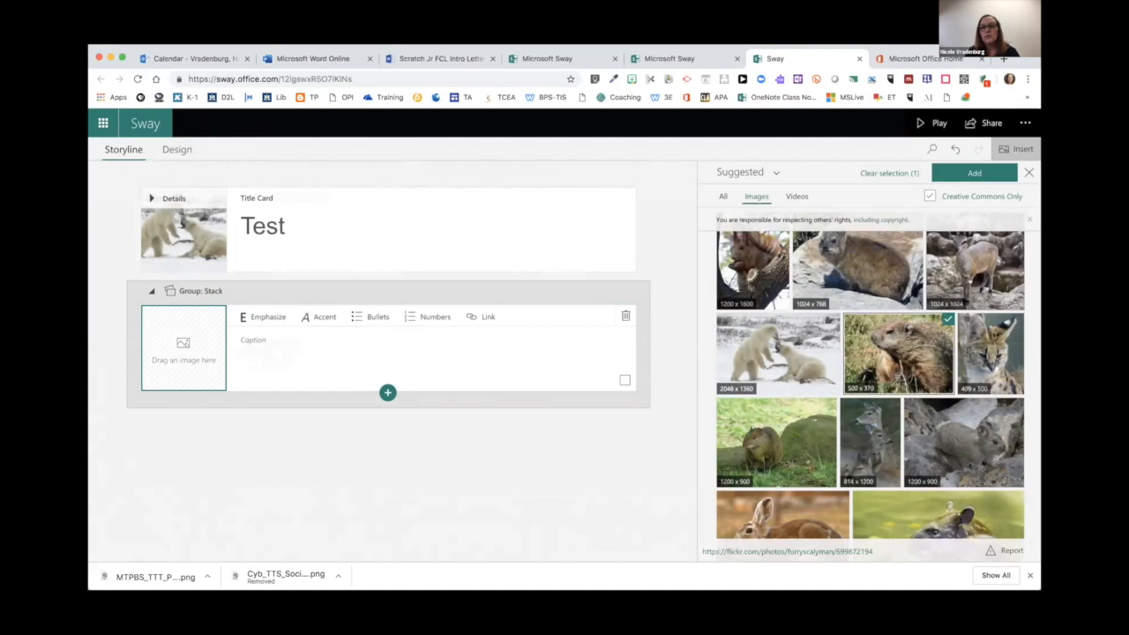
click(869, 278)
click(950, 172)
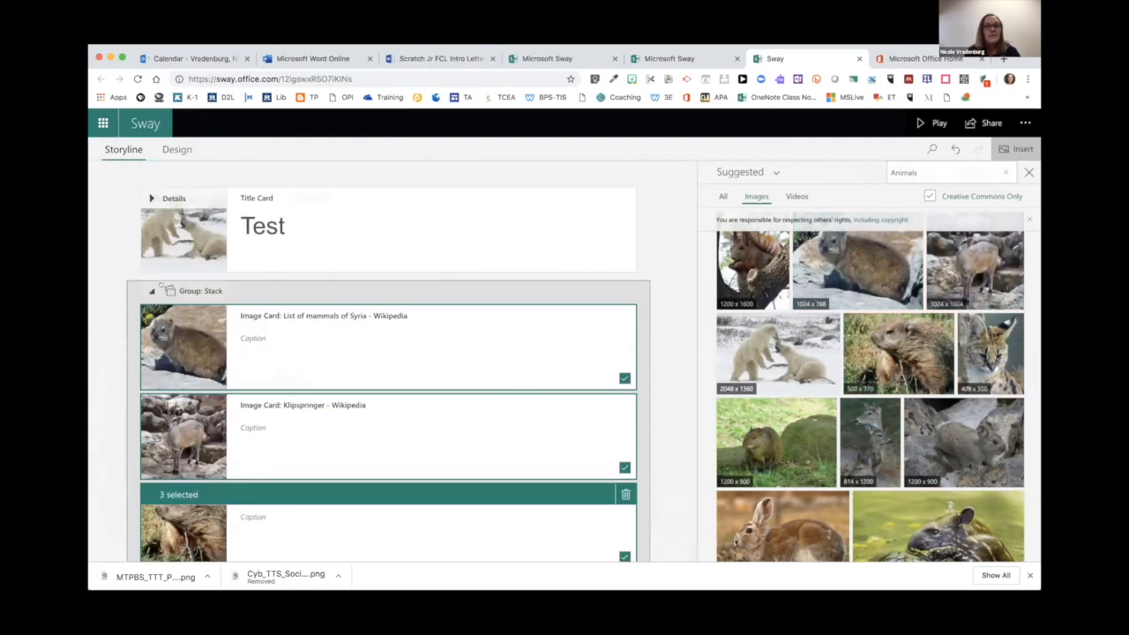
Step: Ungroup the stack of three animal images, group them again and set the group type to Stack
click(159, 287)
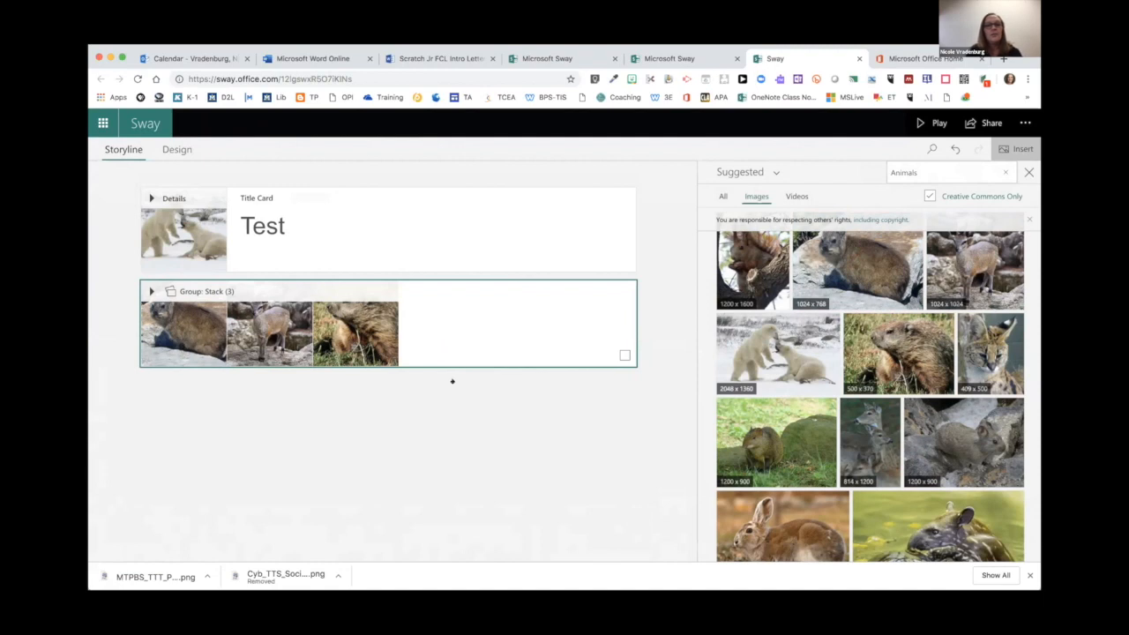
click(416, 351)
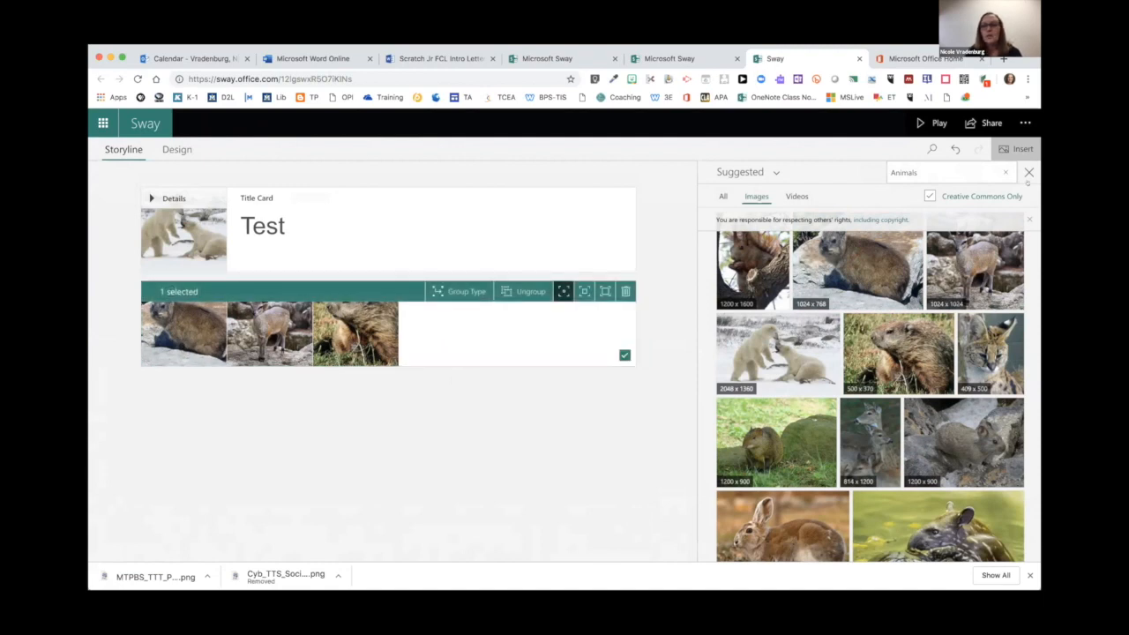
click(1029, 172)
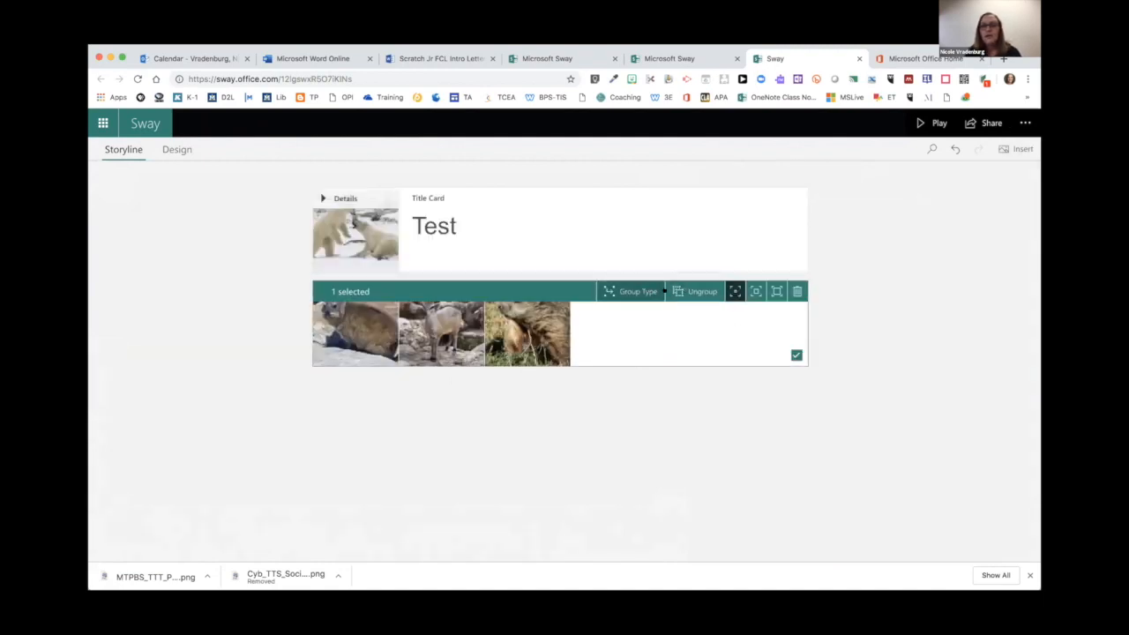
click(619, 290)
click(620, 287)
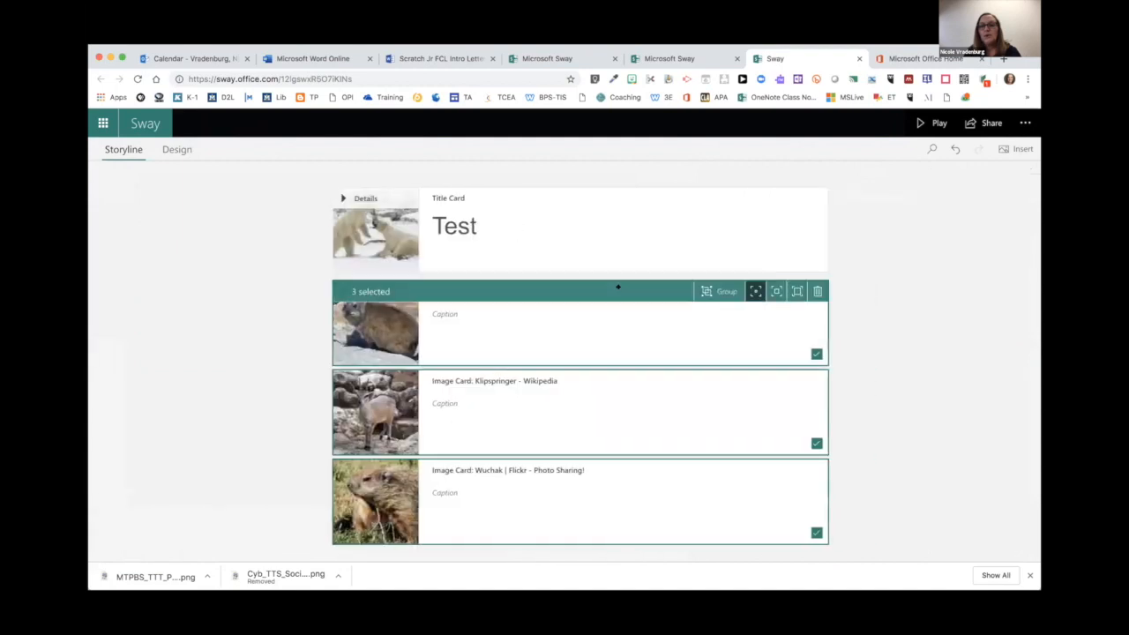
click(698, 291)
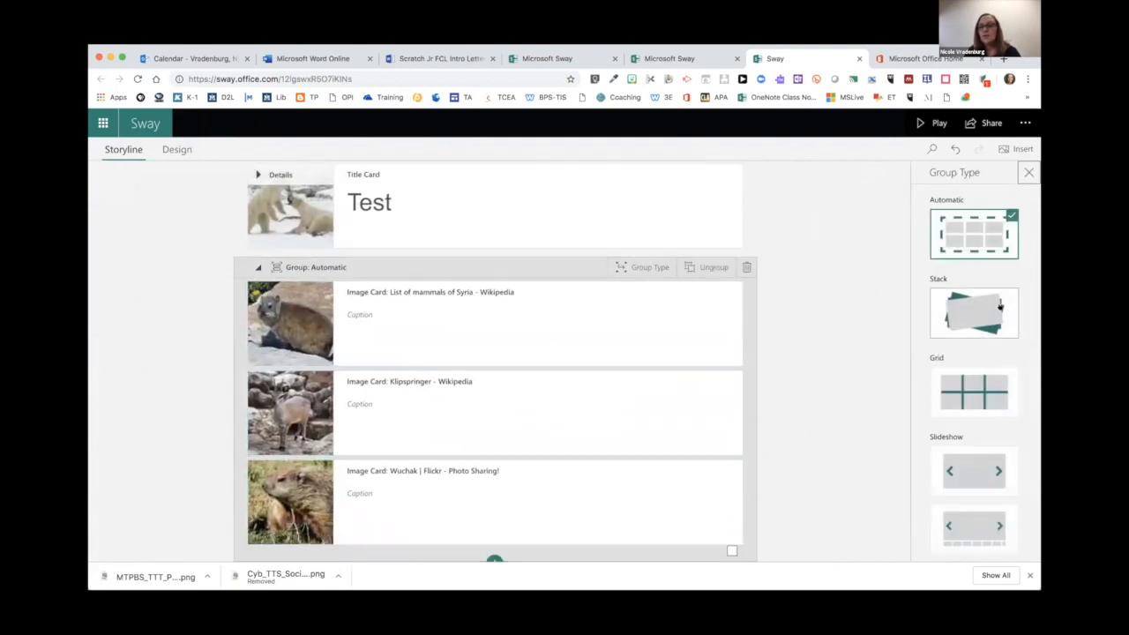
scroll(975, 320, down, 2)
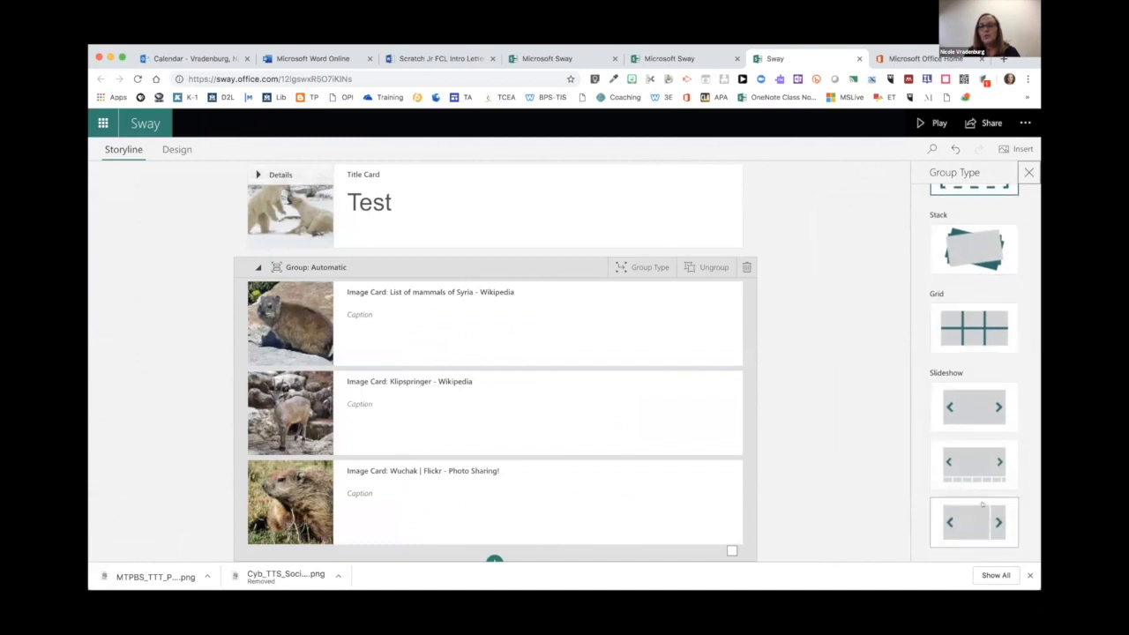
click(965, 240)
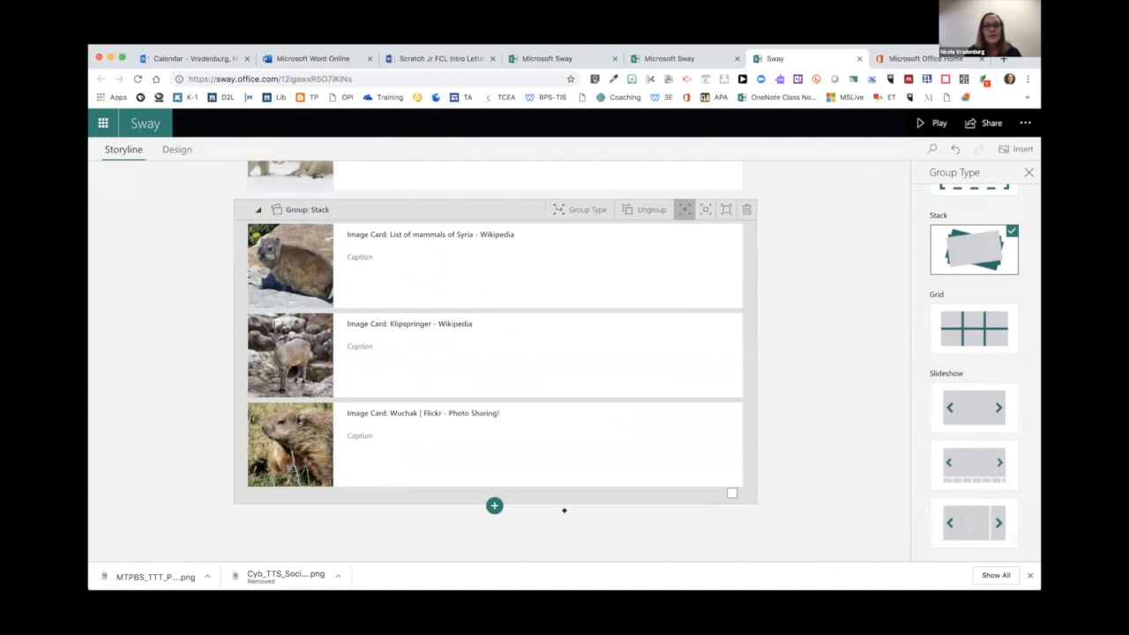
Step: Add a text card below the image stack with the text "test"
click(494, 505)
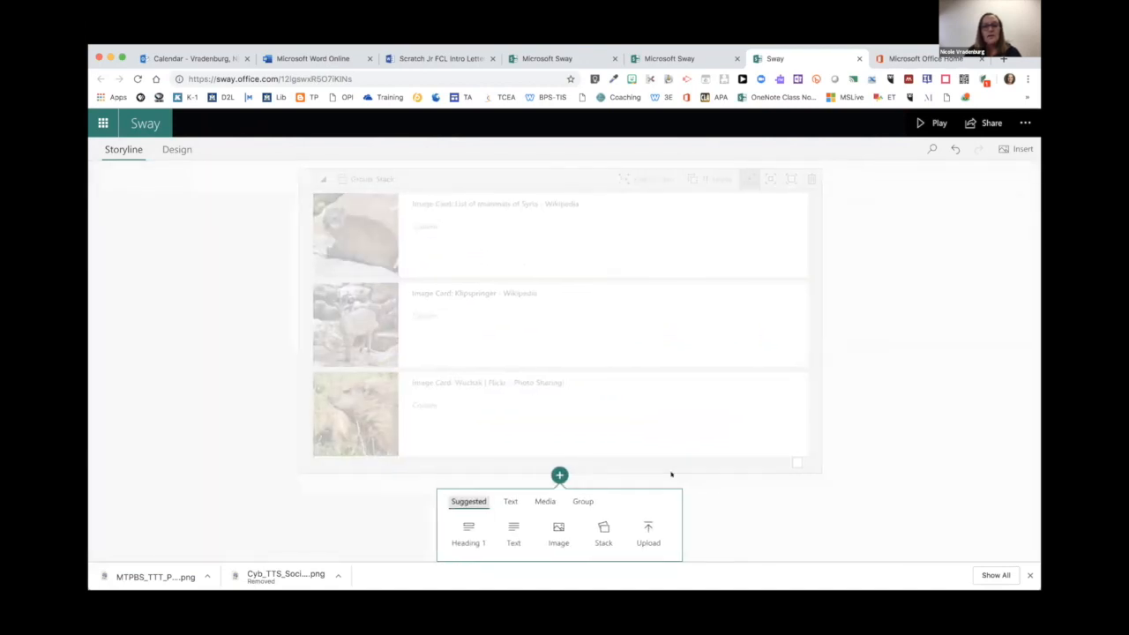
click(513, 533)
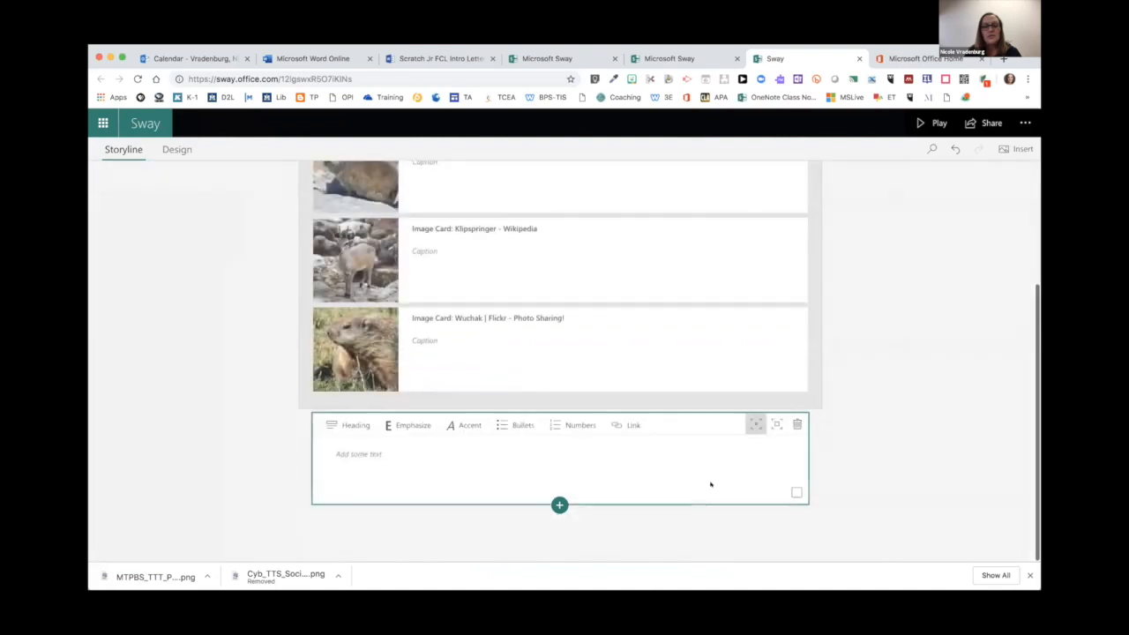
click(360, 446)
text(test)
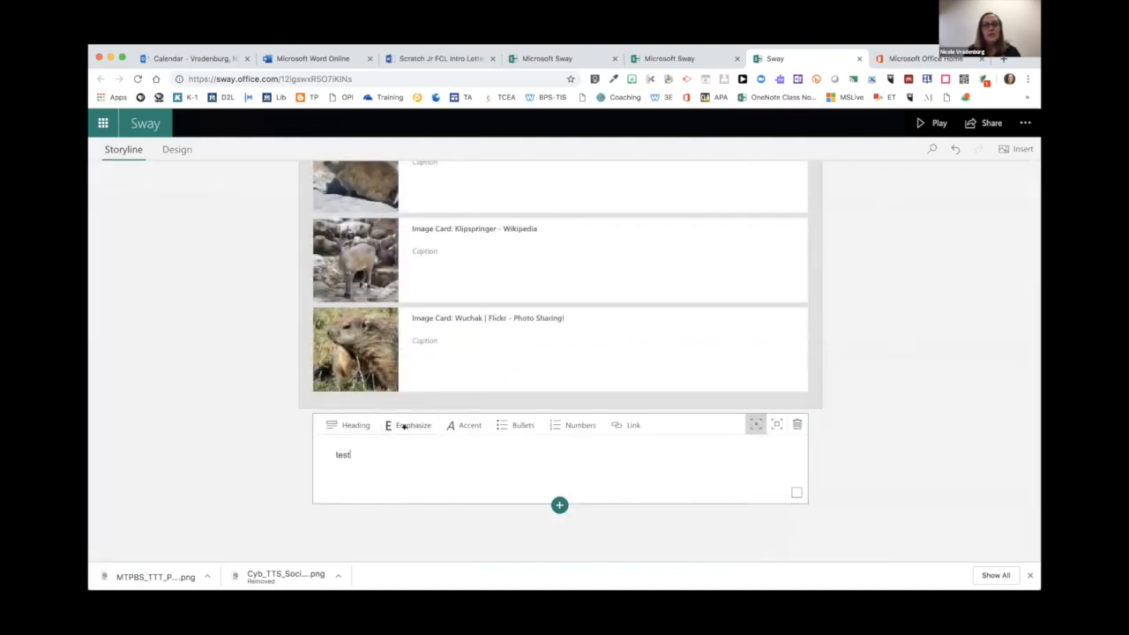
Step: Try to apply Emphasize and Accent formatting to the text in the new text card
click(408, 425)
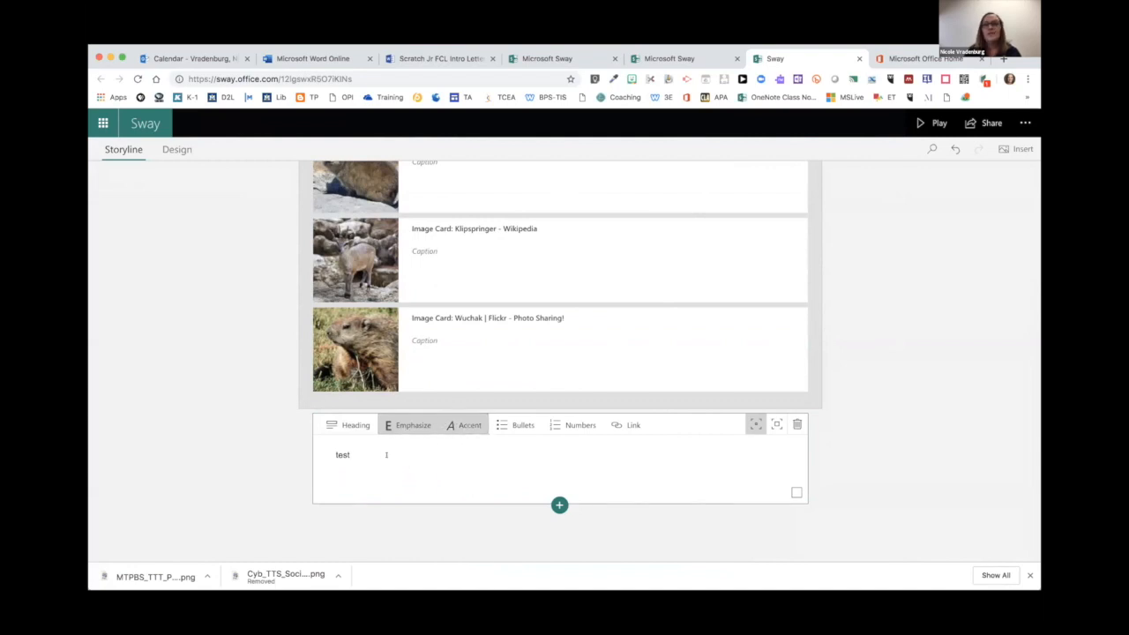
drag(363, 451, 315, 453)
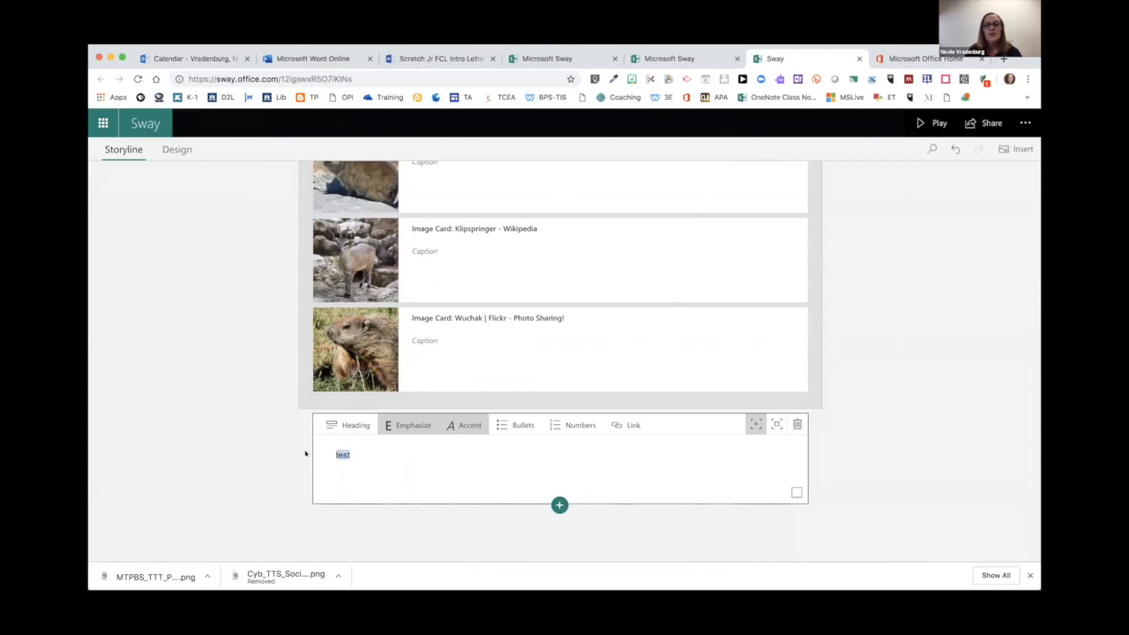
click(405, 419)
click(380, 496)
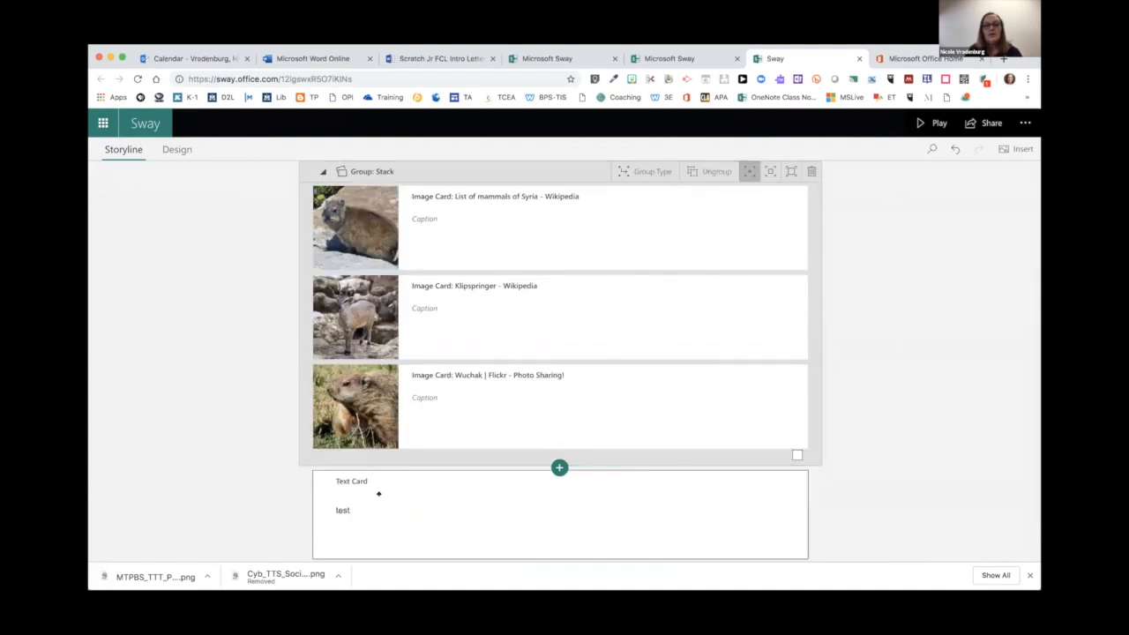
Step: Turn the text card's "test" into a heading and format it with Emphasize and Accent
drag(357, 512, 325, 511)
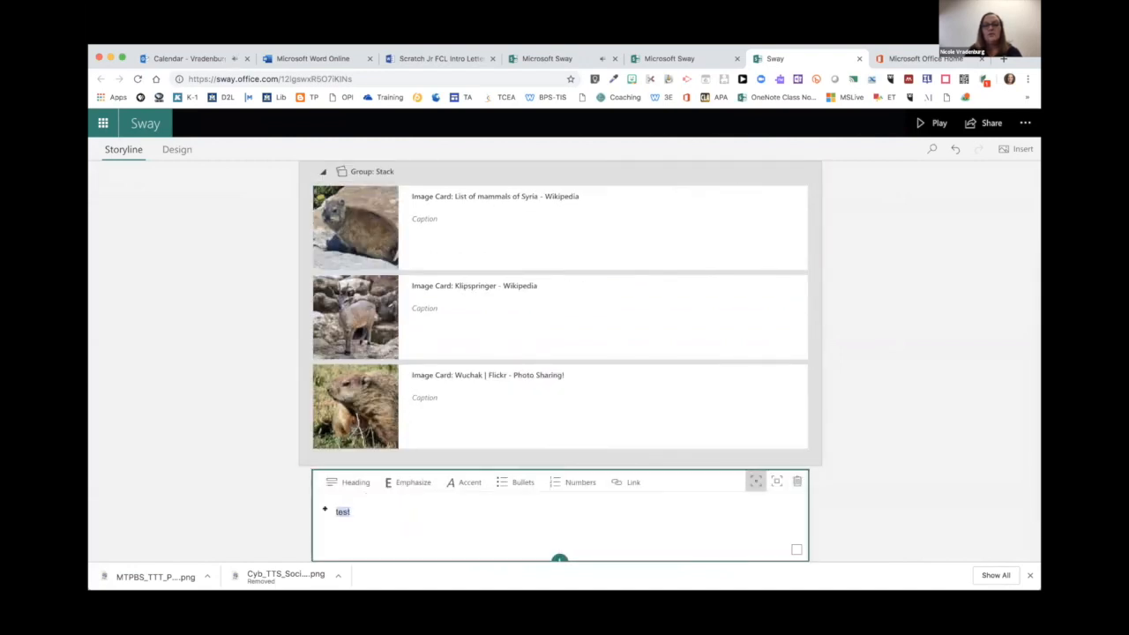
click(351, 481)
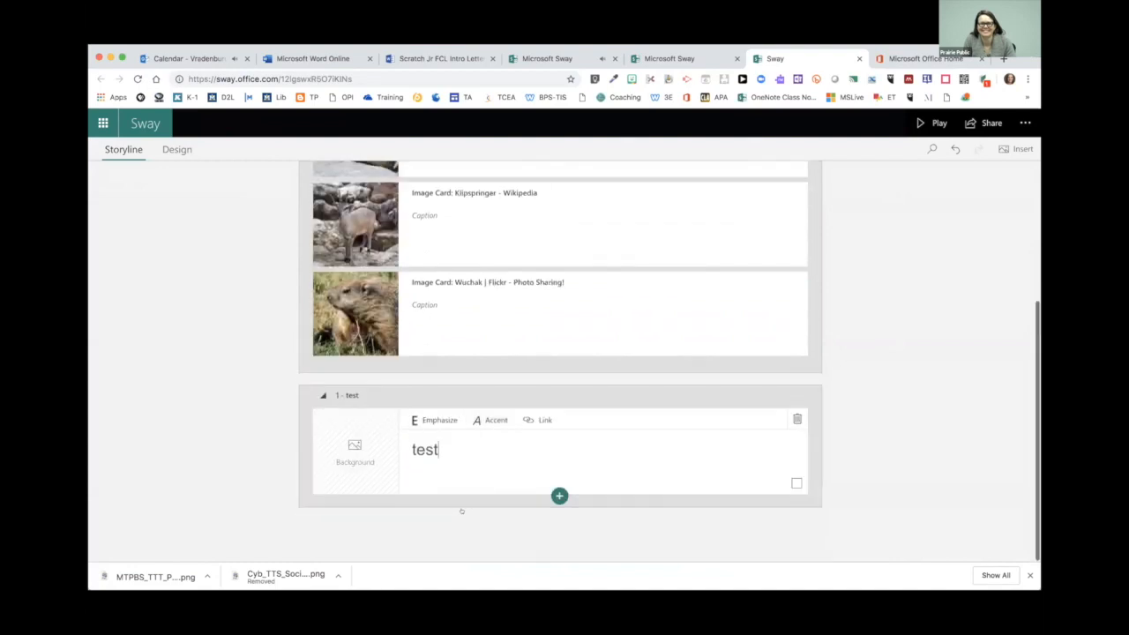
drag(441, 448, 412, 450)
click(434, 420)
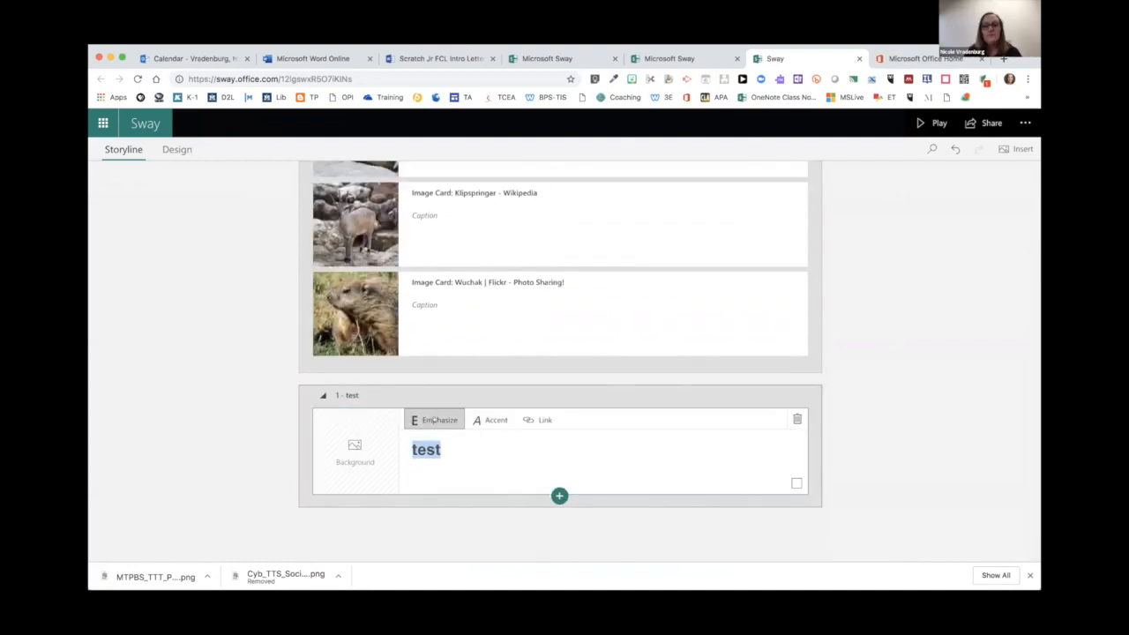
click(492, 420)
click(542, 420)
click(666, 398)
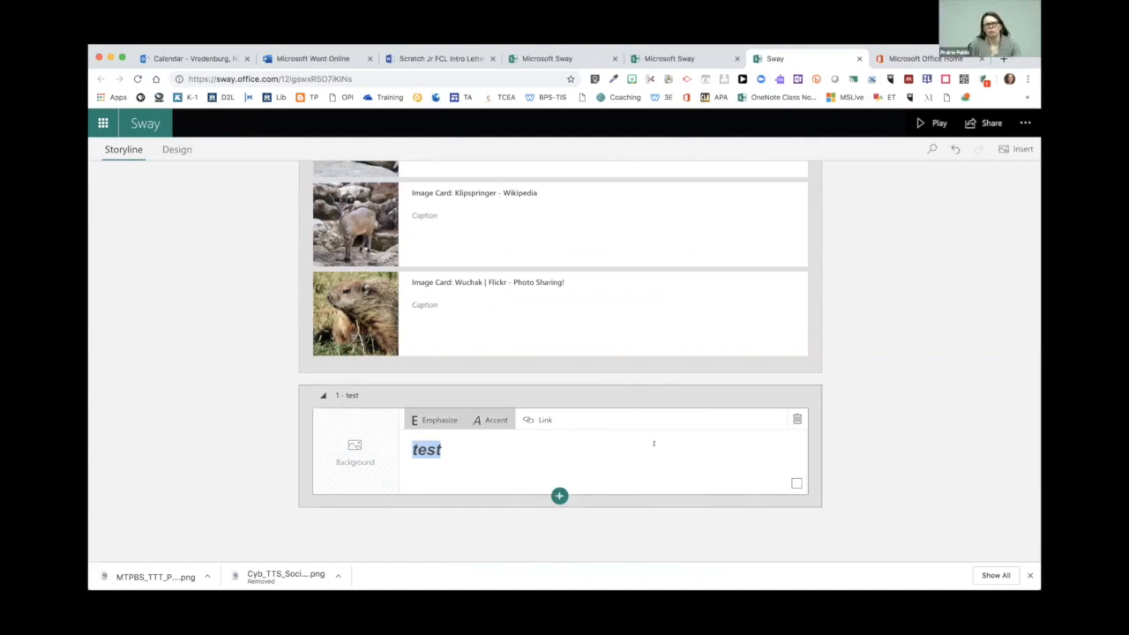
Step: Review the storyline's cards and show the Sway in the Design view
scroll(653, 442, up, 5)
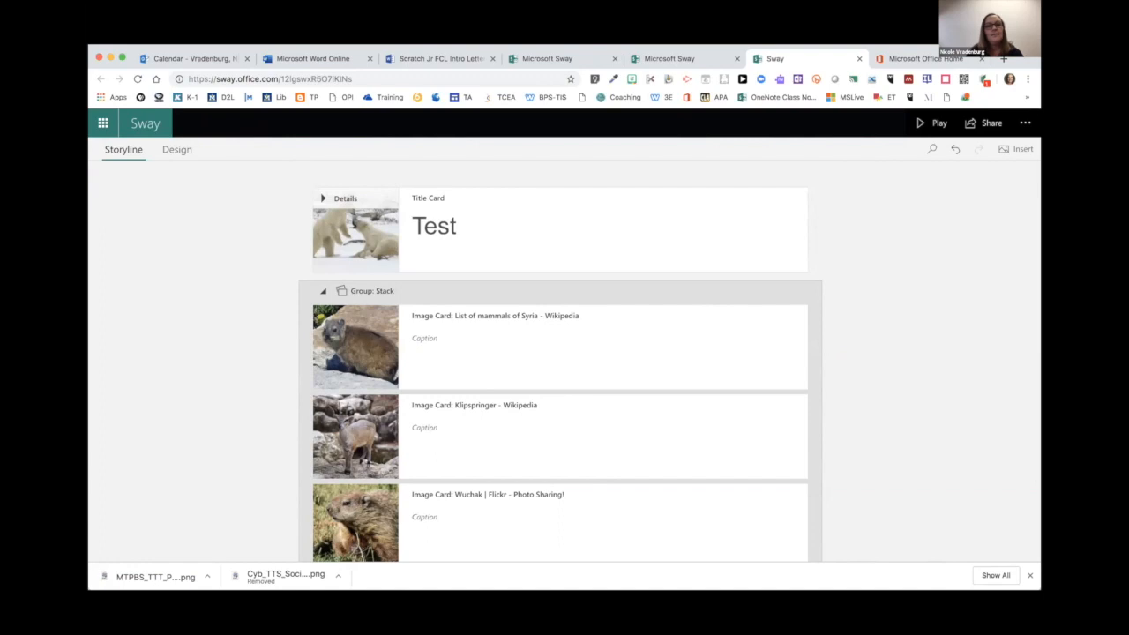
scroll(276, 363, down, 5)
scroll(285, 370, up, 5)
click(173, 150)
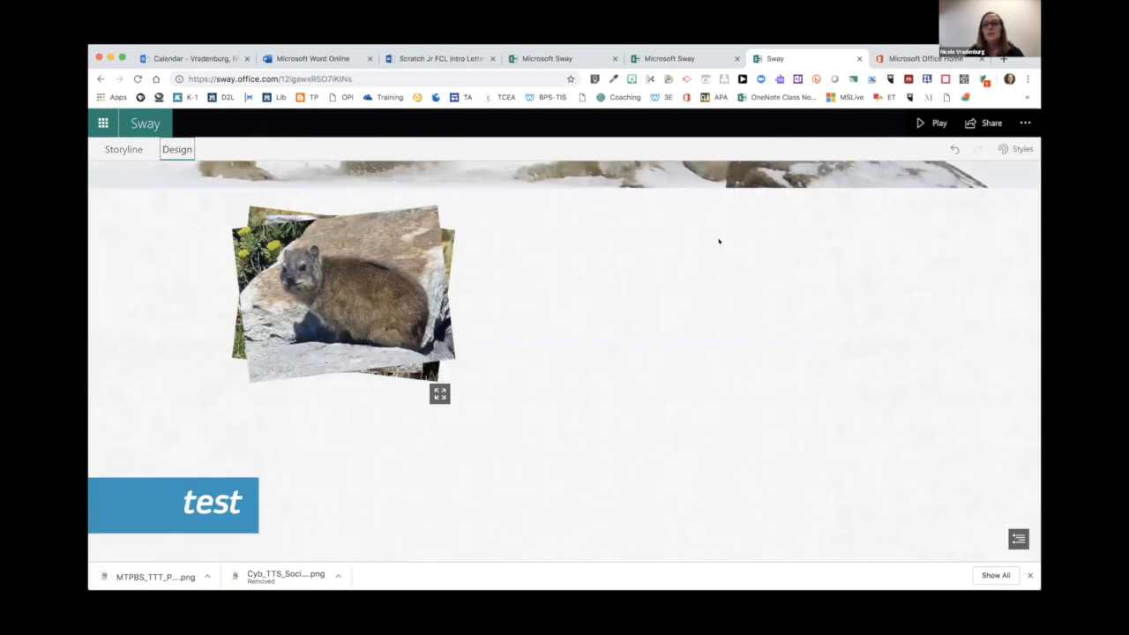
Step: Try the pastel cupcake-and-cherry style and the green-lettered patterned style, and apply the gray-bordered style with the blue accent
click(1014, 148)
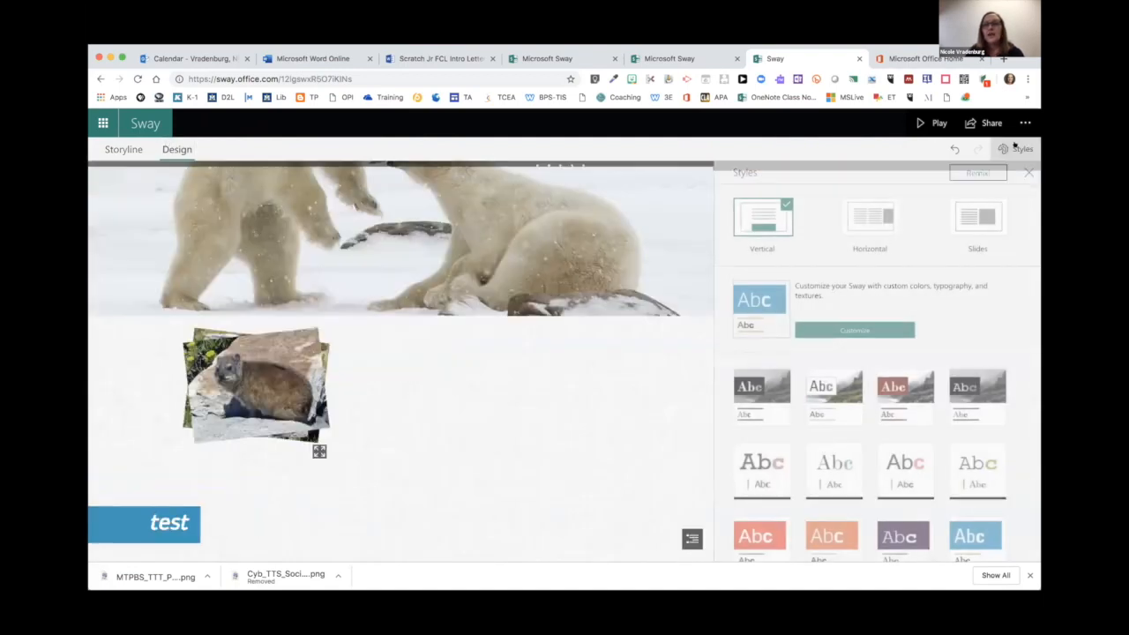
scroll(994, 232, down, 2)
scroll(995, 232, down, 5)
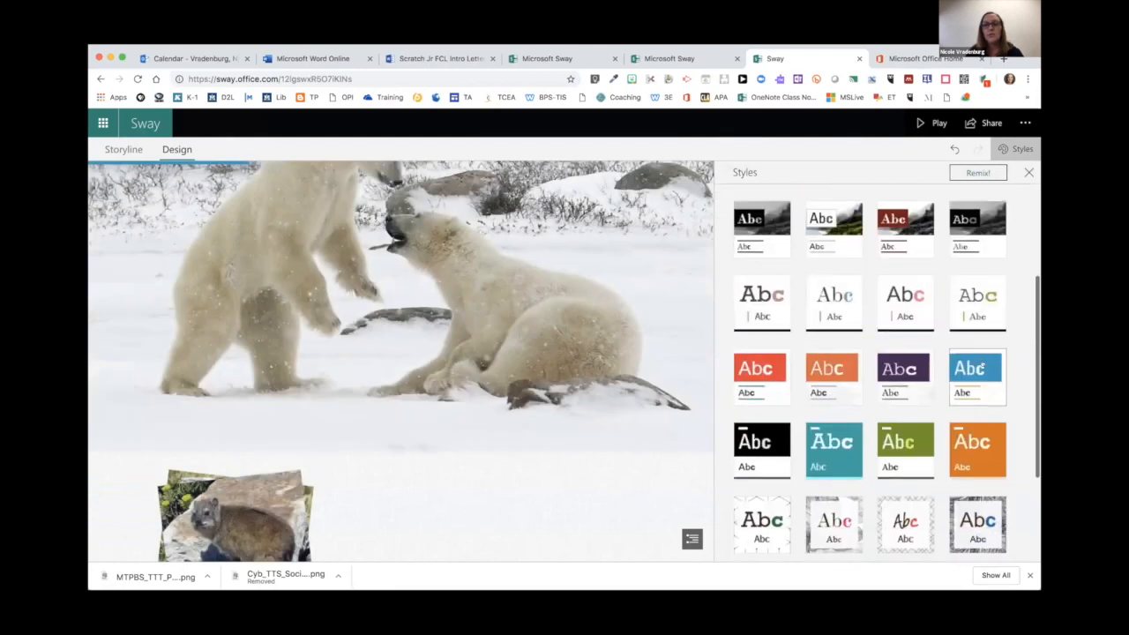
click(897, 507)
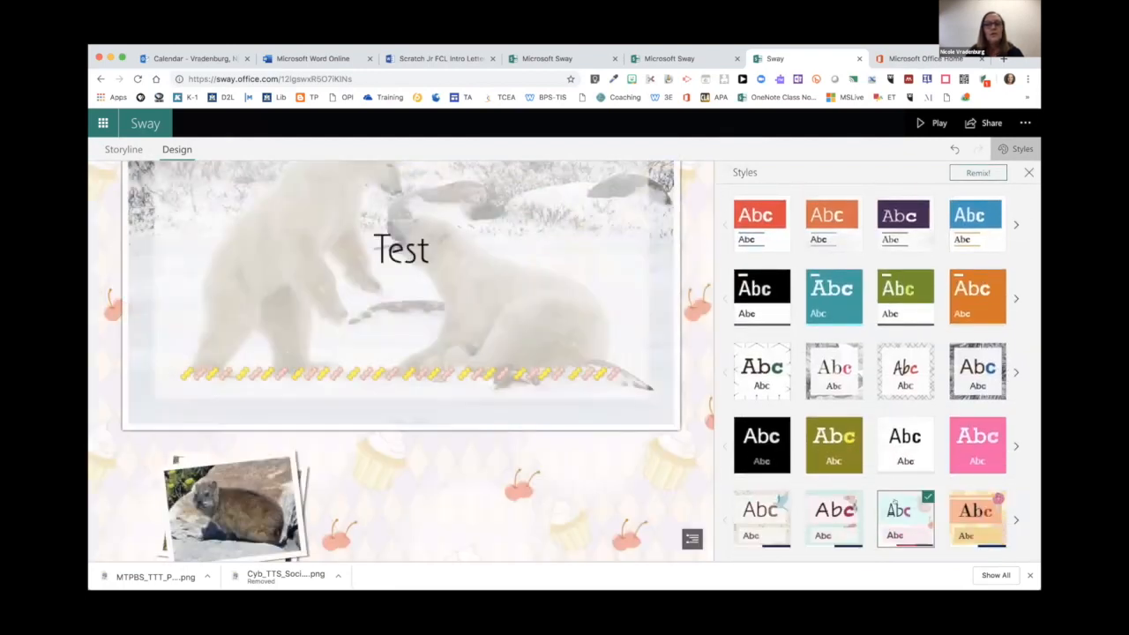
scroll(606, 400, down, 5)
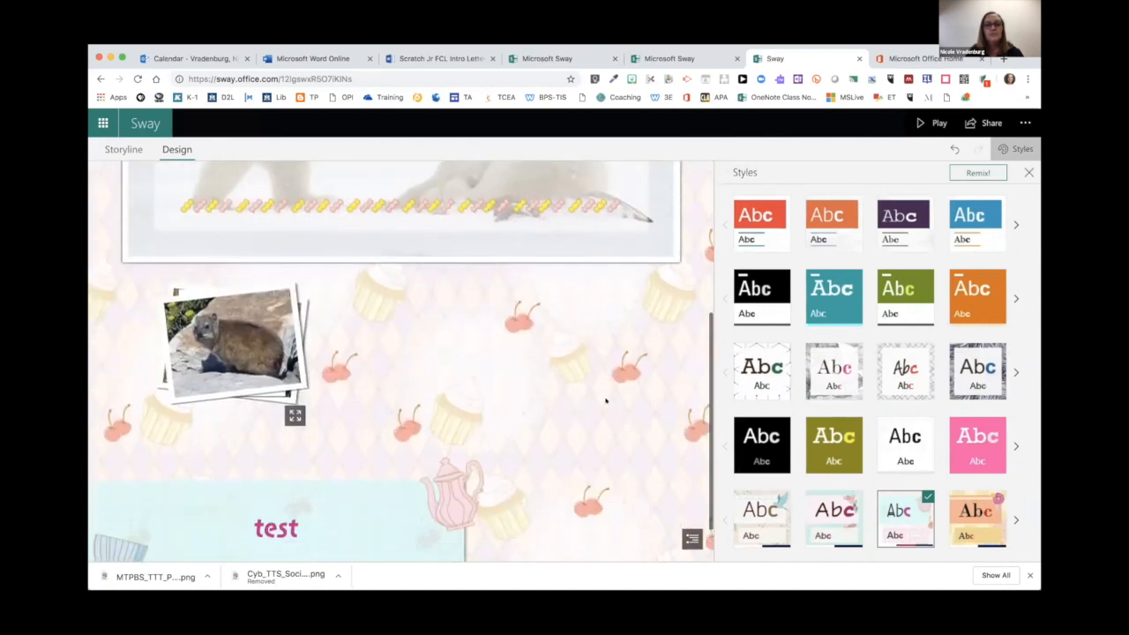
click(762, 370)
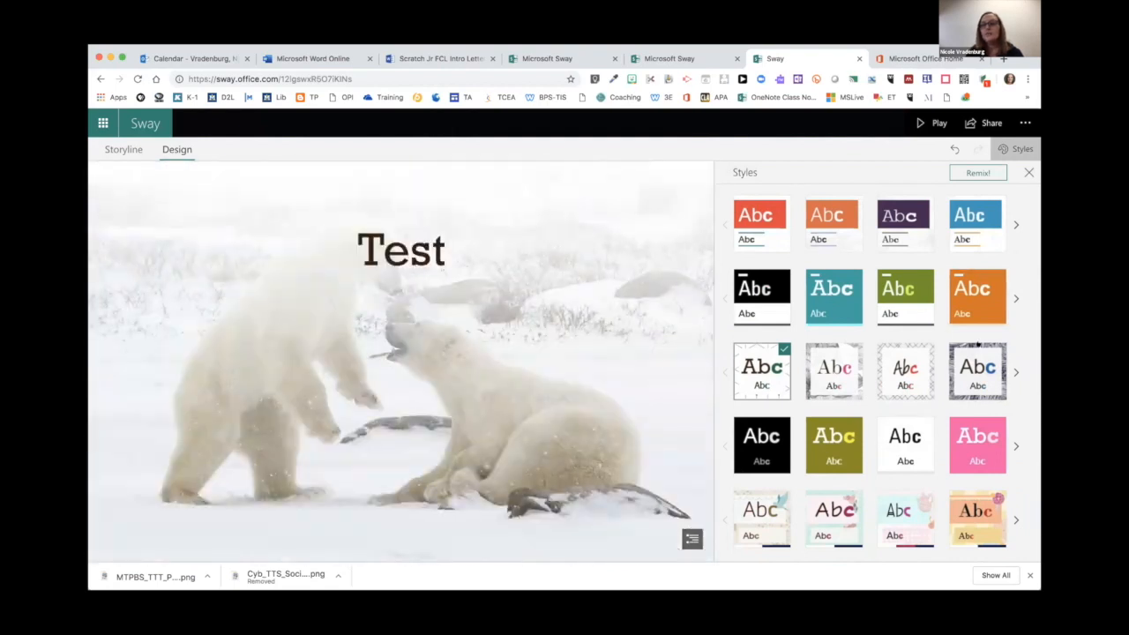
click(978, 362)
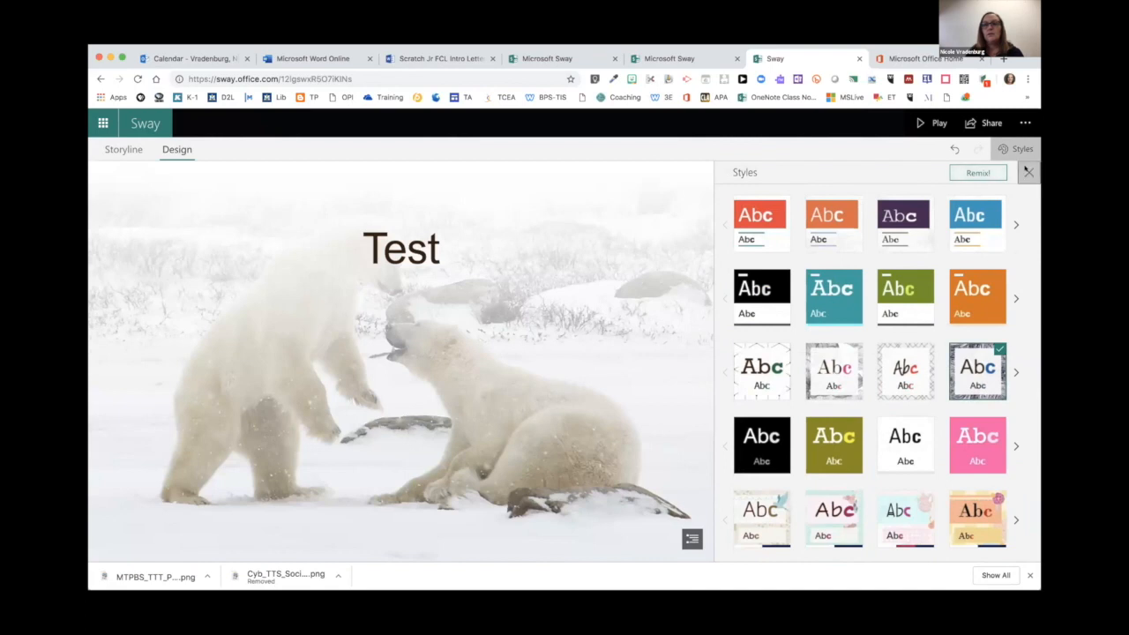
click(1029, 172)
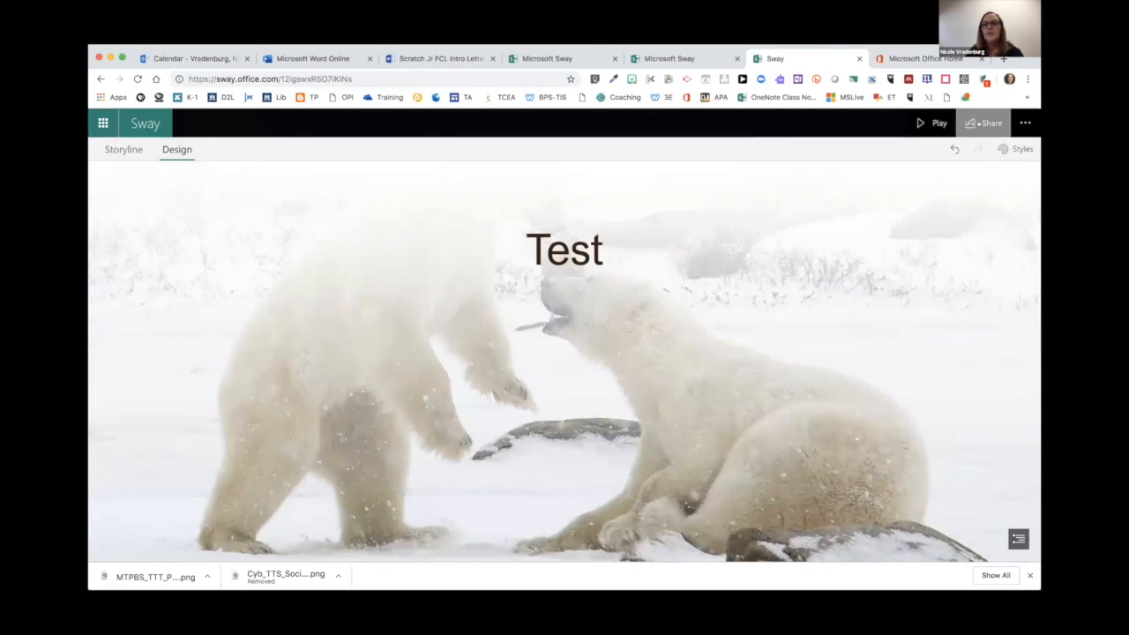
Step: Show the additional sharing options and set the Sway to be shared with anyone with a link
click(979, 124)
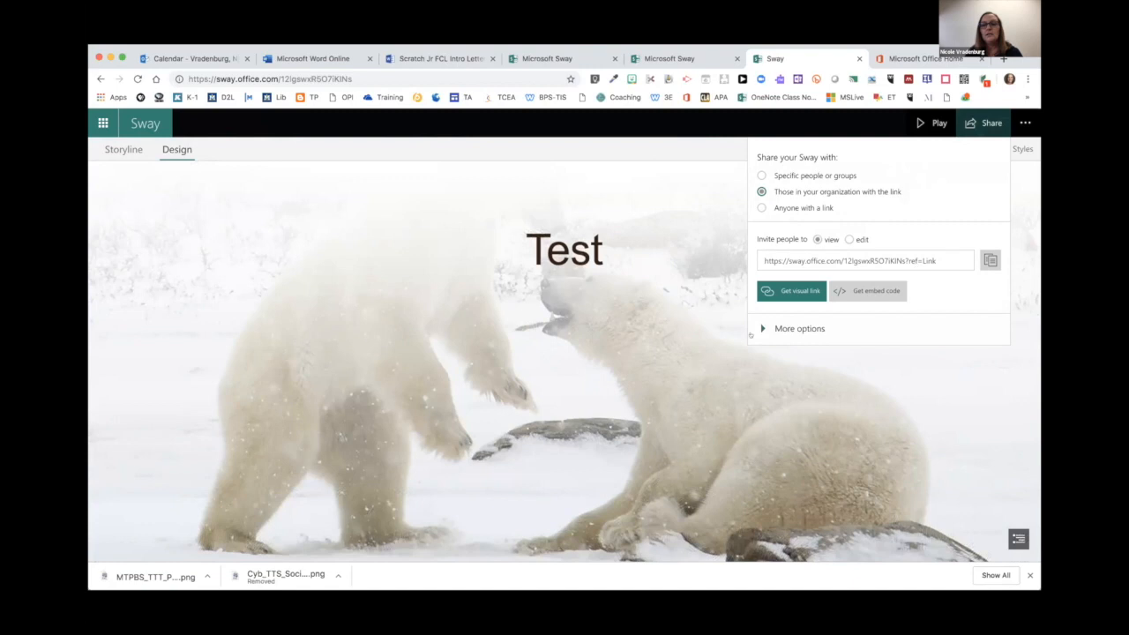
click(762, 328)
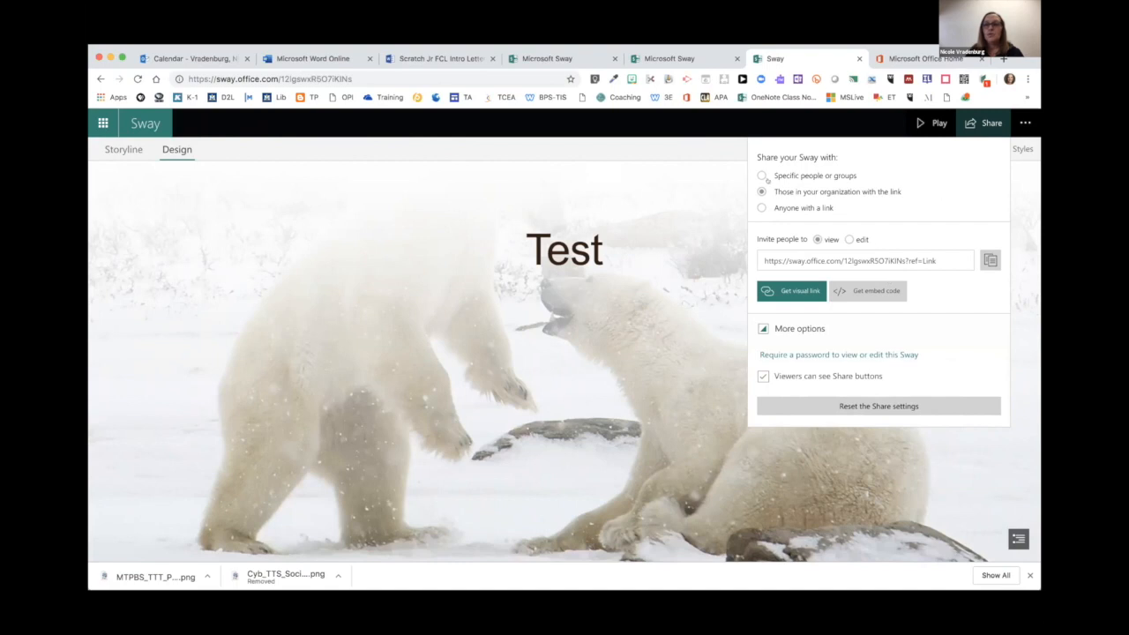
click(756, 207)
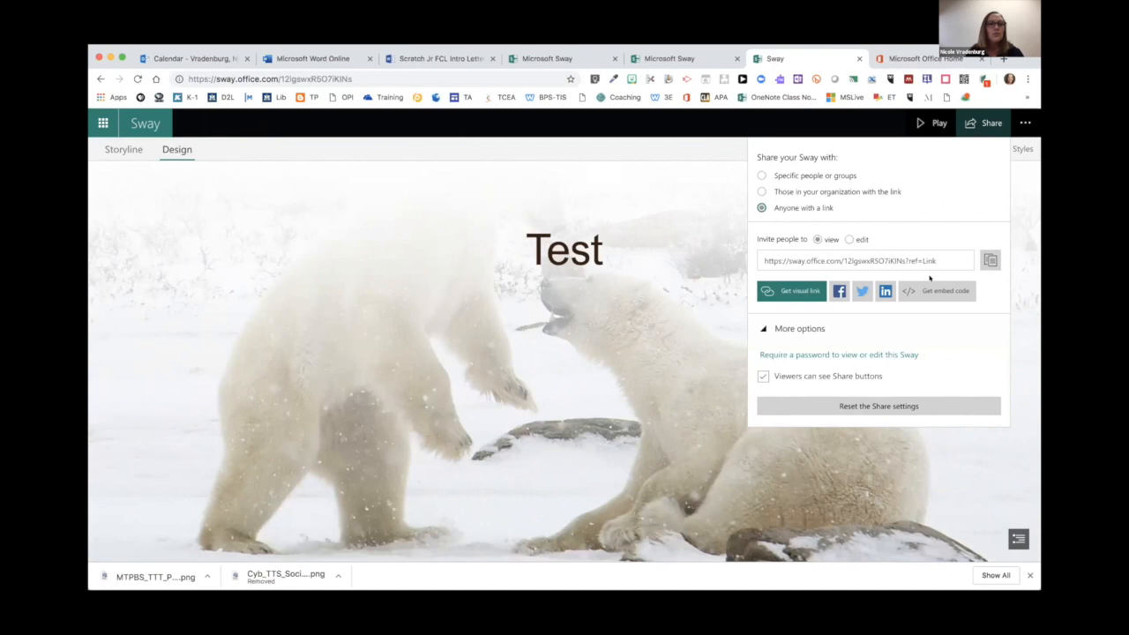
click(972, 123)
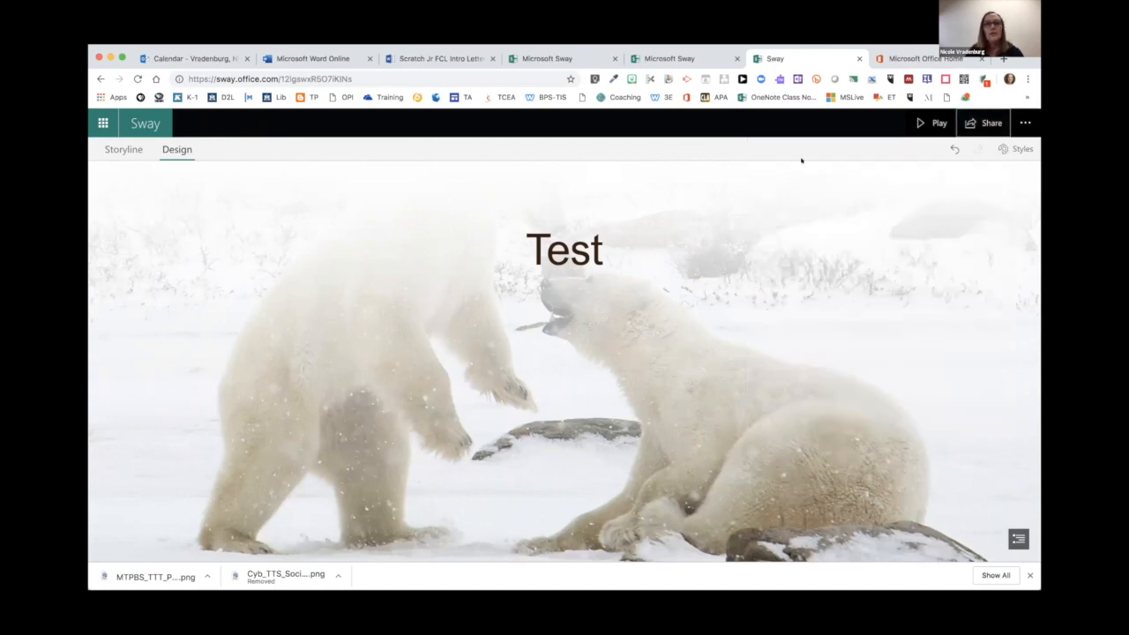
Step: Return to the Sway's Storyline view, and show the file selection for starting a Sway from a document without choosing a file
click(124, 149)
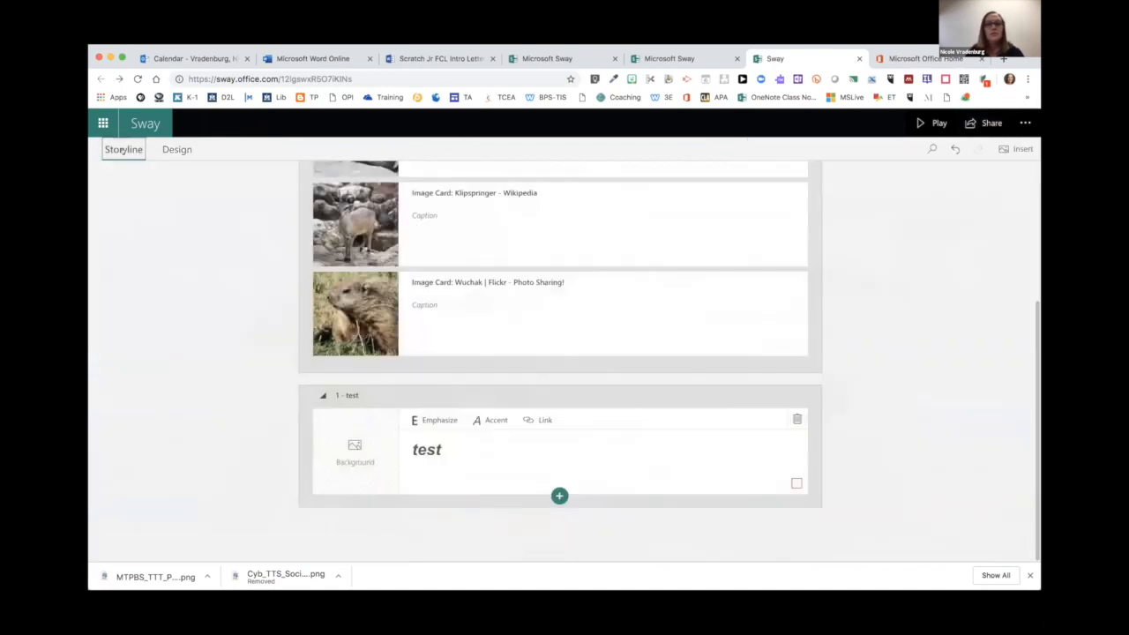
scroll(229, 272, up, 3)
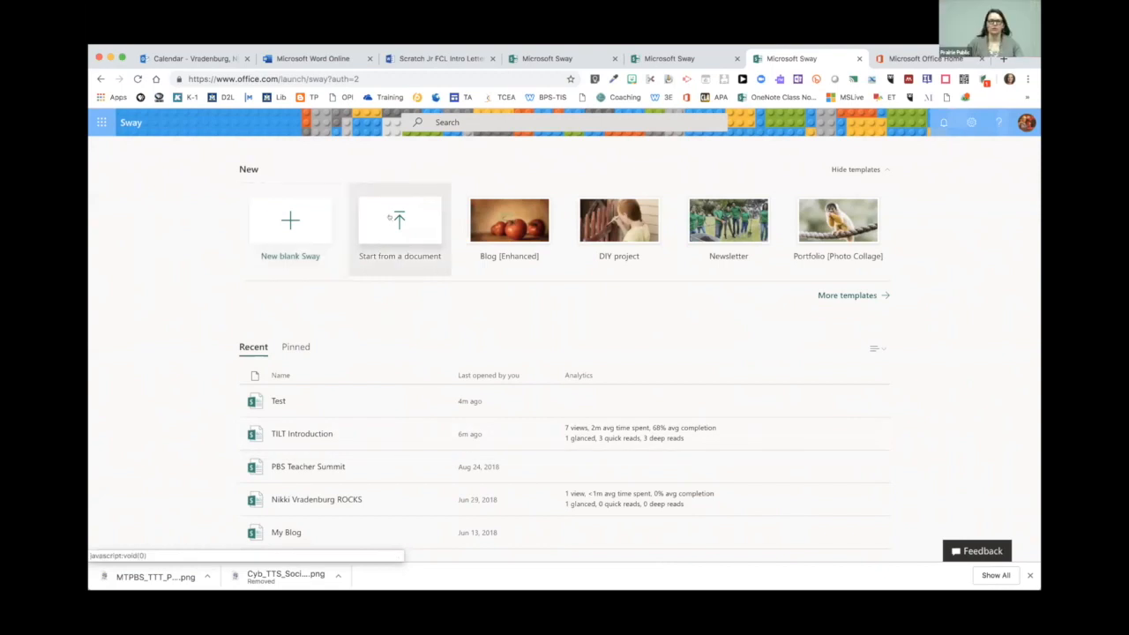
click(389, 218)
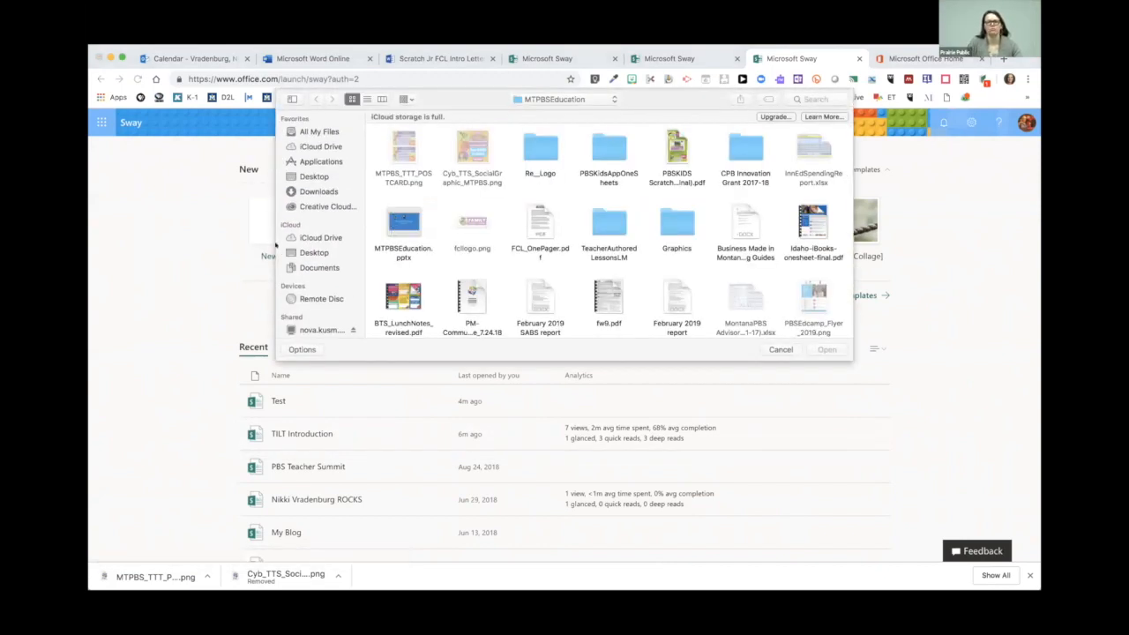
click(316, 252)
click(781, 349)
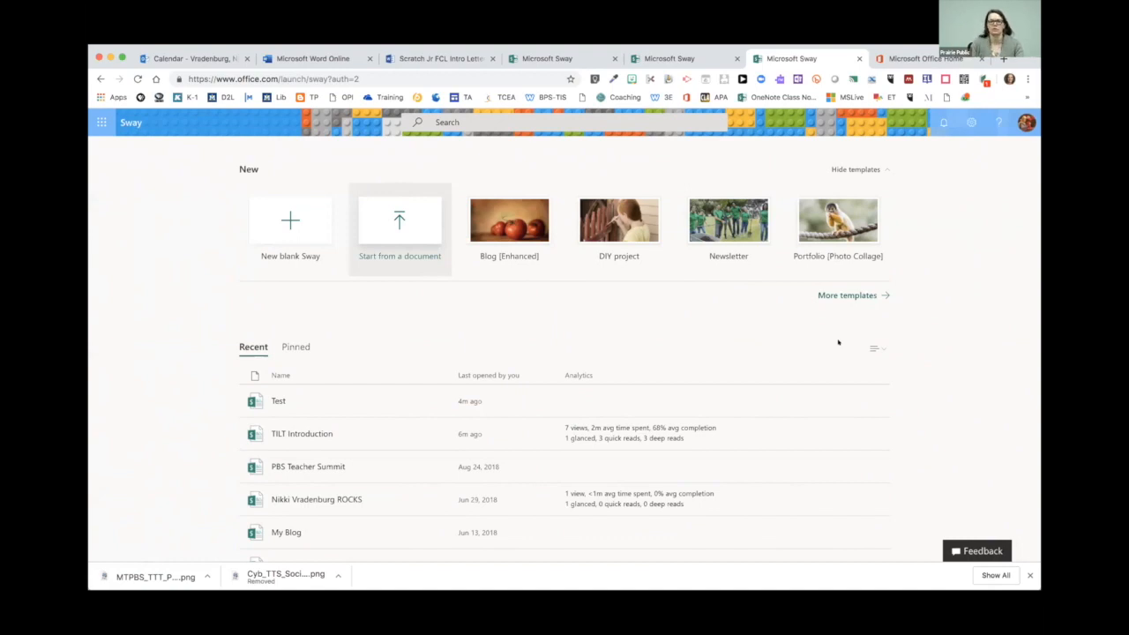
Step: Browse the full set of Sway templates and open the Vacation story template
click(859, 295)
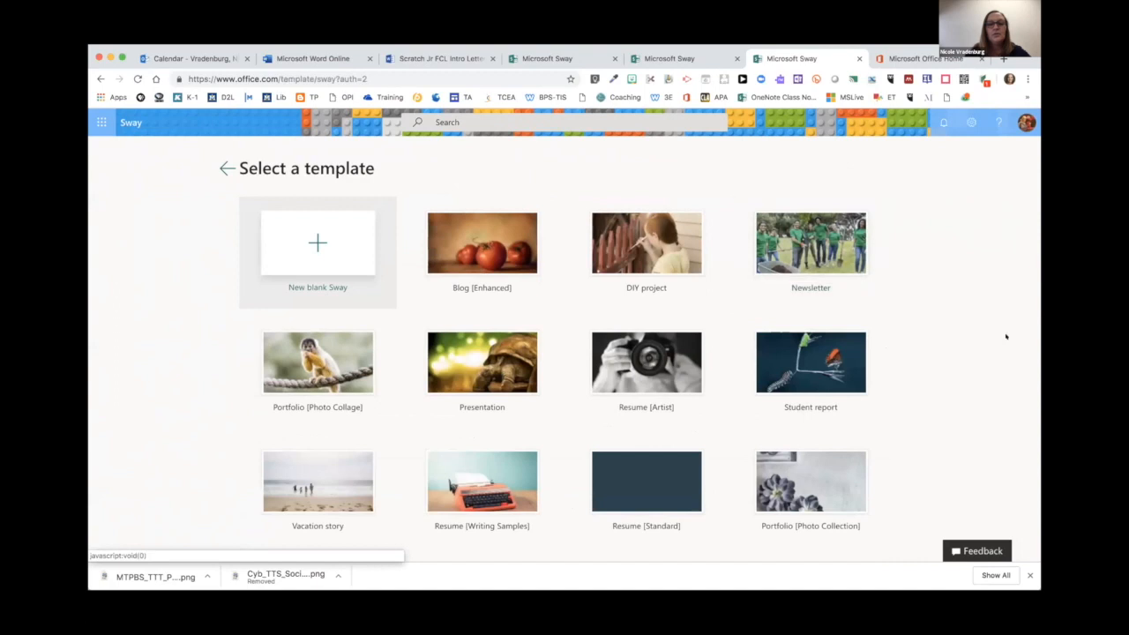
scroll(1023, 344, down, 2)
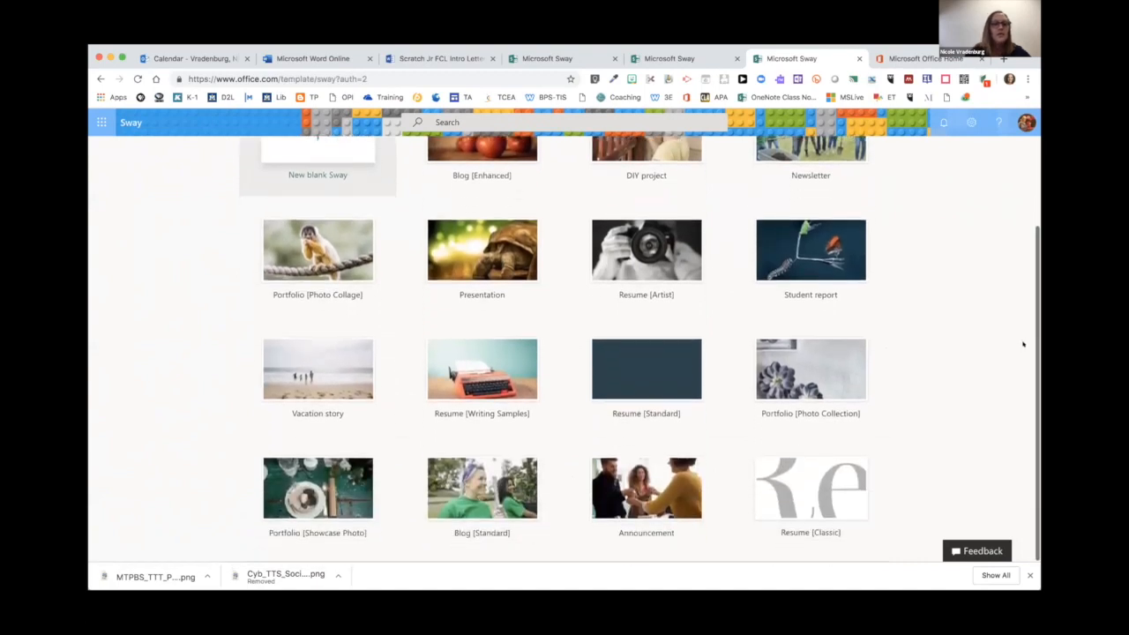
scroll(354, 356, down, 1)
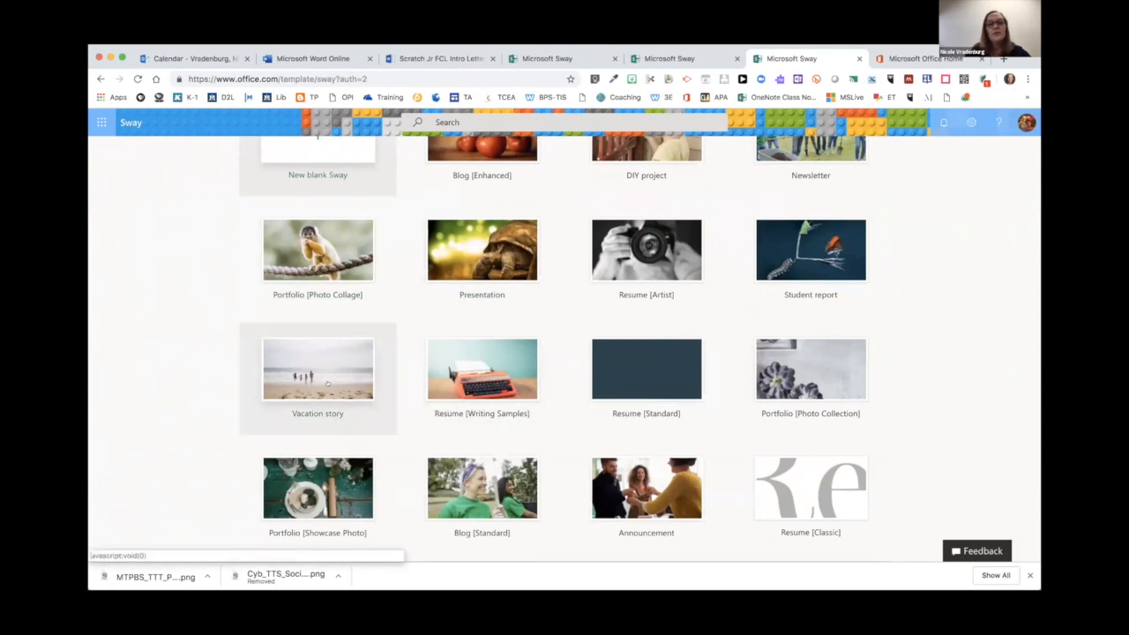
click(328, 382)
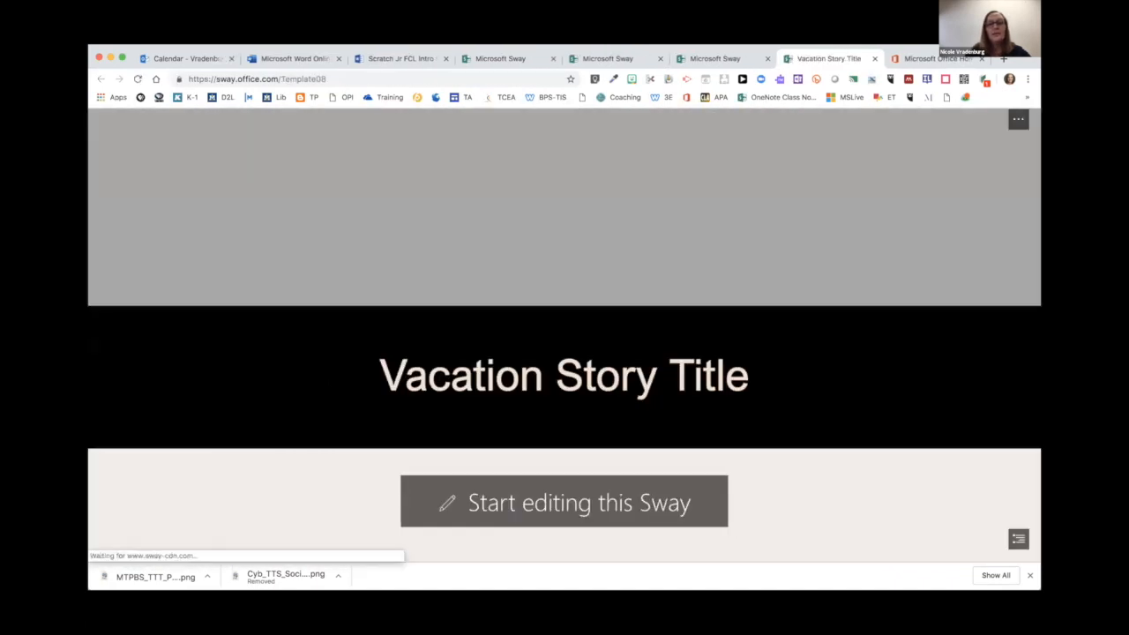
Step: Examine how the Vacation story template arranges its sample images, text and group sections
scroll(872, 453, down, 5)
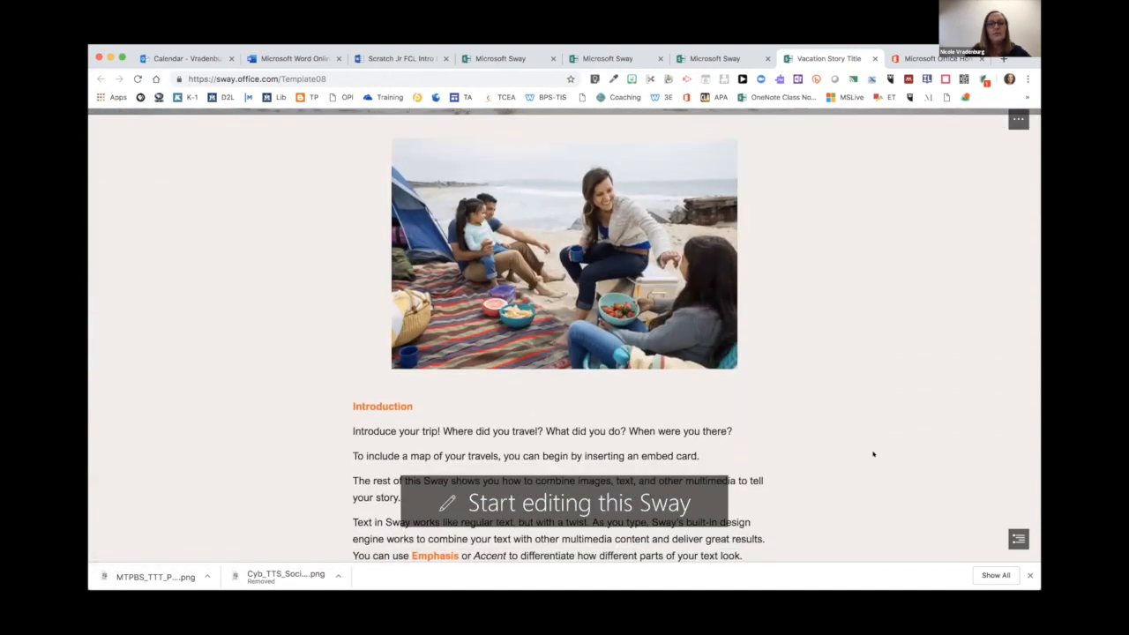
scroll(872, 453, down, 8)
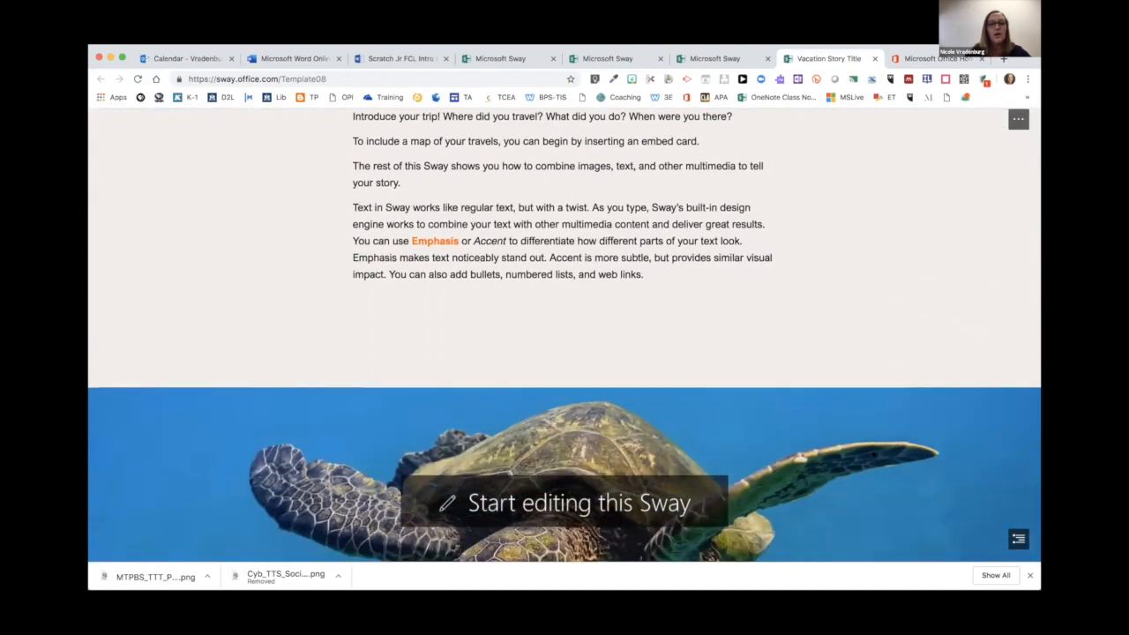
scroll(872, 454, down, 8)
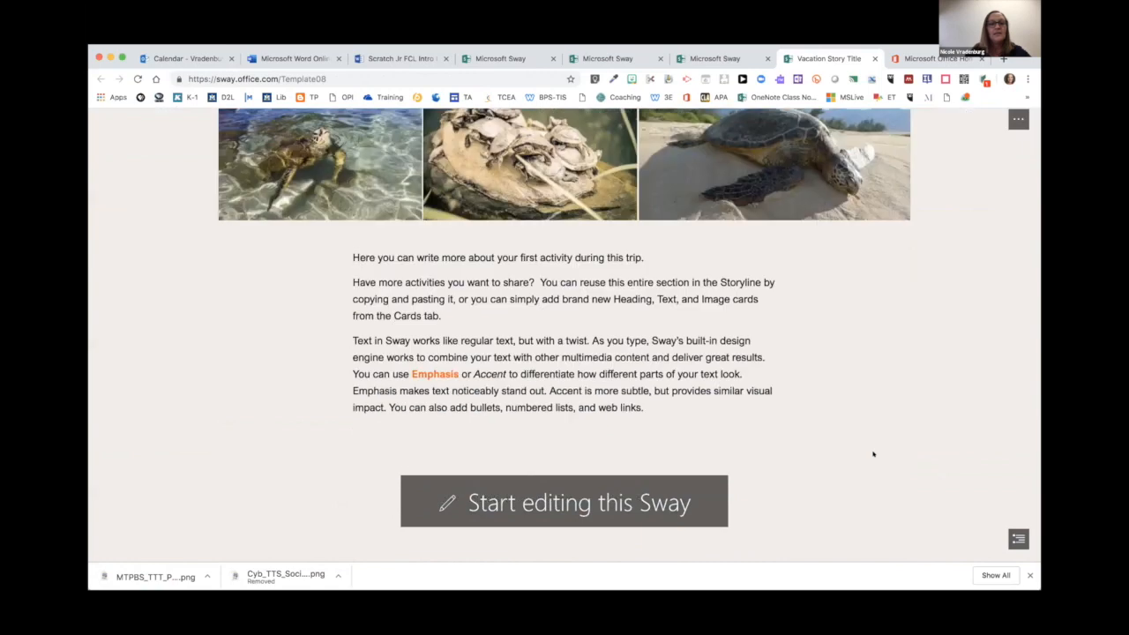
scroll(872, 454, down, 8)
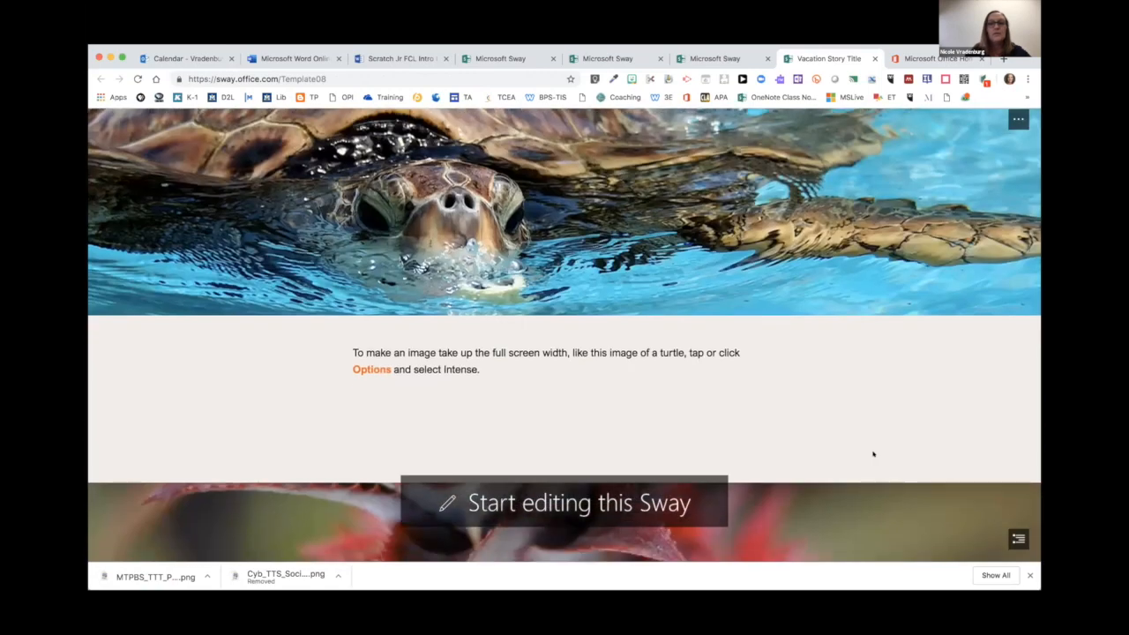
scroll(873, 454, down, 6)
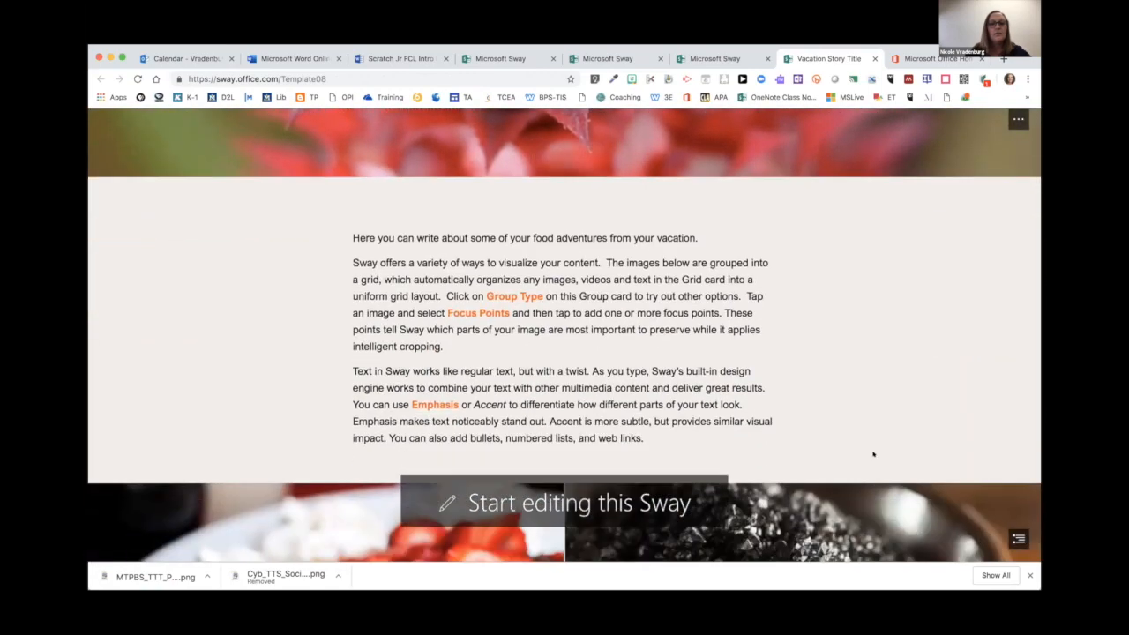
scroll(872, 453, down, 6)
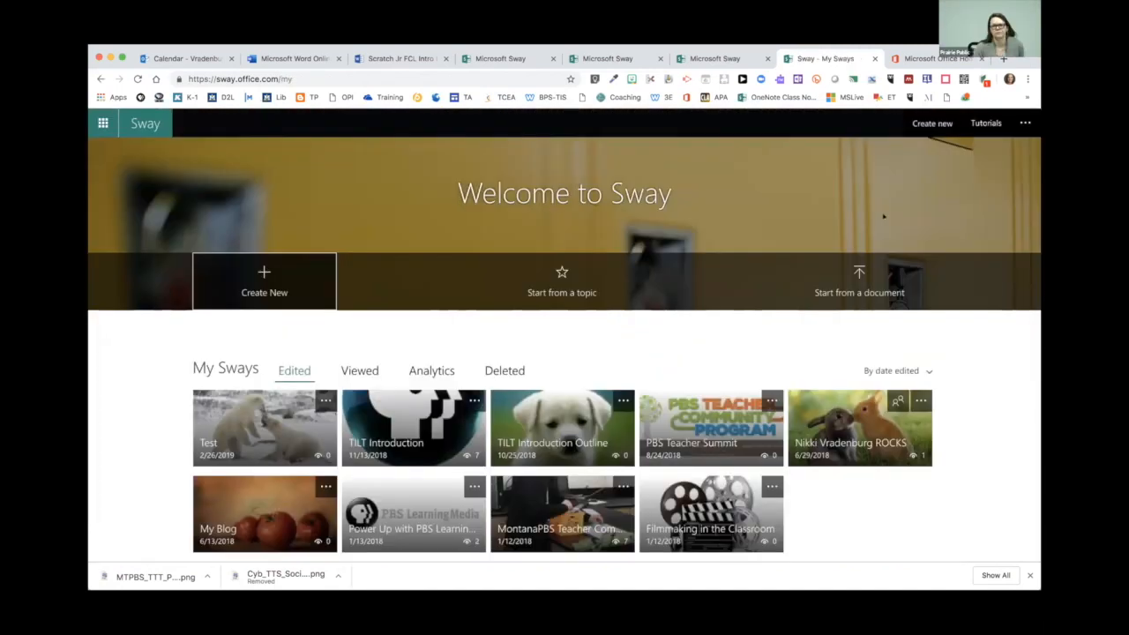
Step: In the sharing options of the "Power Up with PBS LearningMedia!" Sway, set the link to invite people to edit
scroll(886, 226, down, 6)
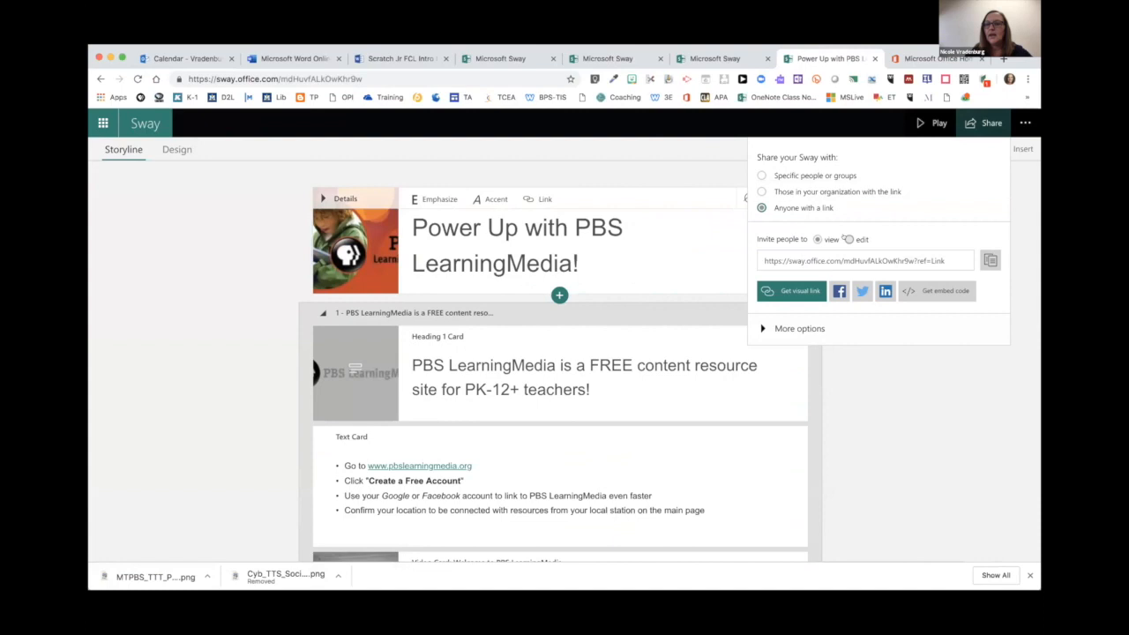
click(848, 239)
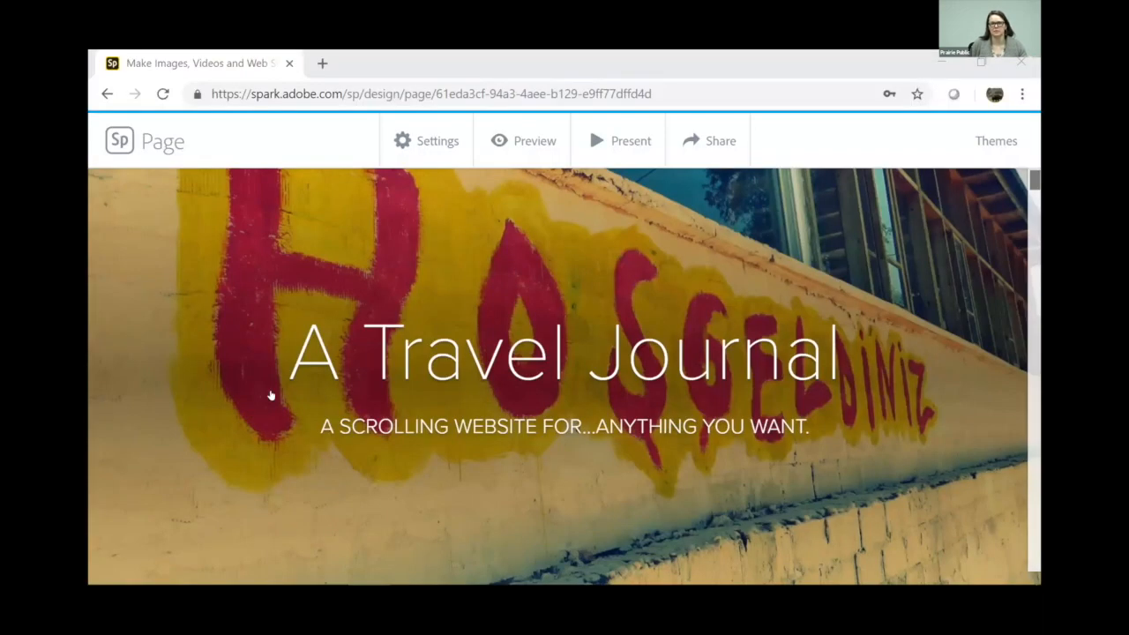
Step: Show the content types that can be added between the "A Travel Journal" title and the "Follow my travel Blog" link in Adobe Spark Page
scroll(271, 395, down, 3)
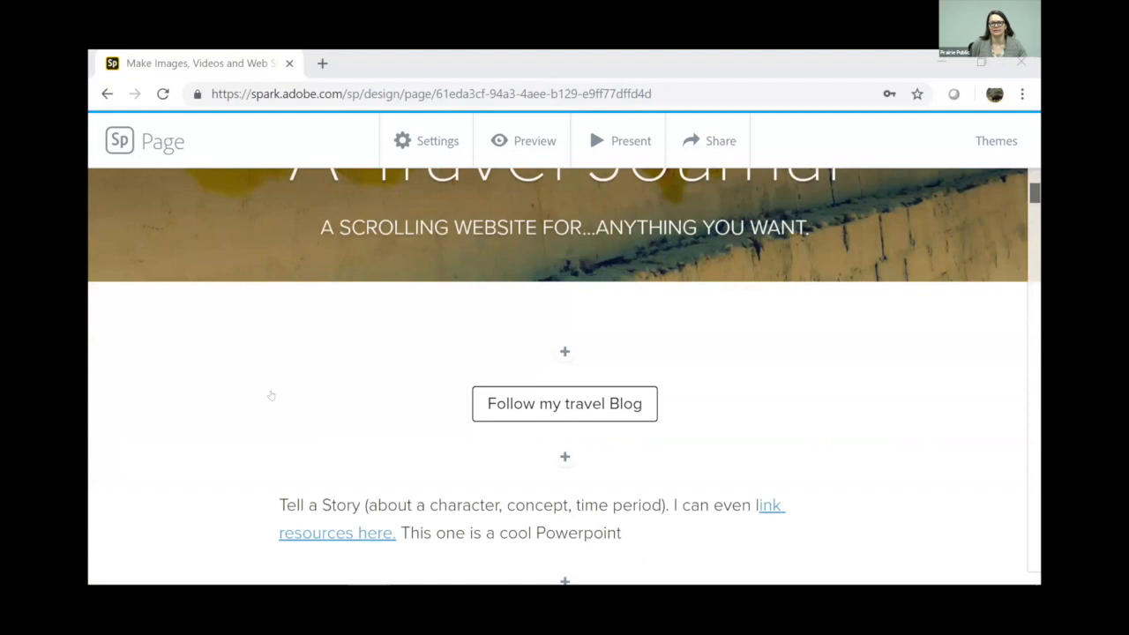
scroll(271, 395, down, 2)
scroll(271, 395, up, 2)
scroll(441, 326, up, 2)
scroll(447, 325, up, 2)
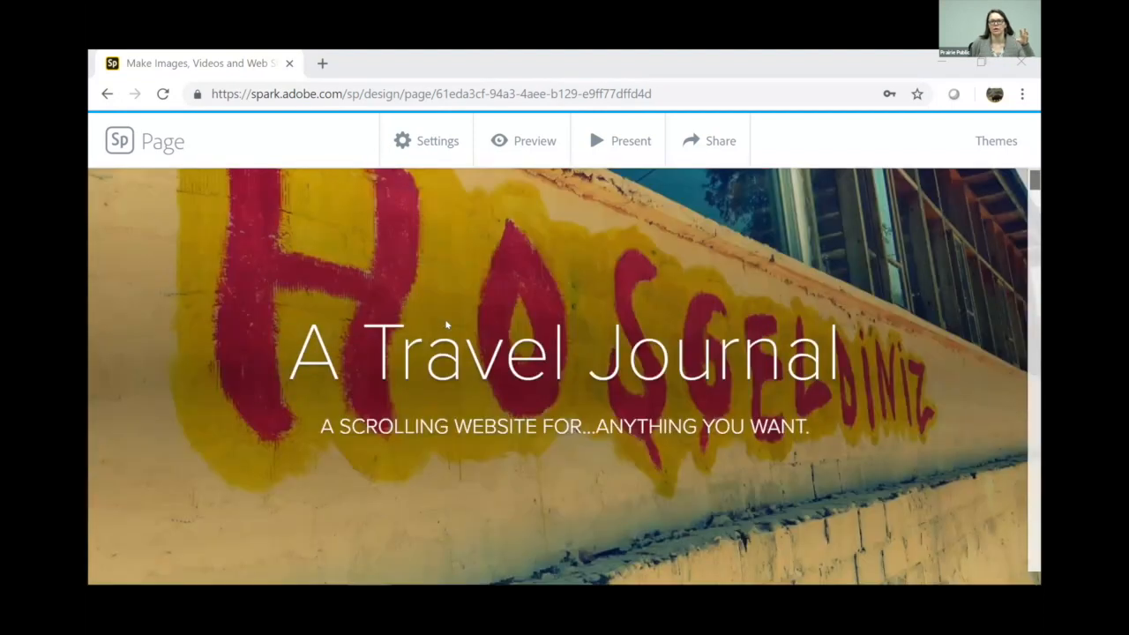
scroll(460, 316, down, 3)
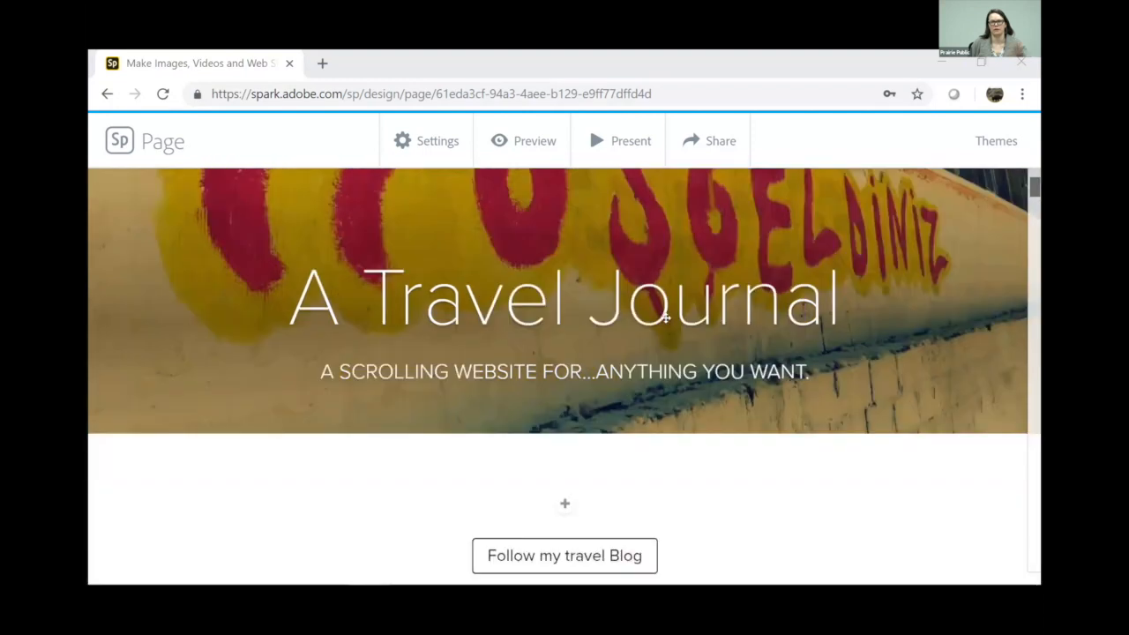
click(565, 353)
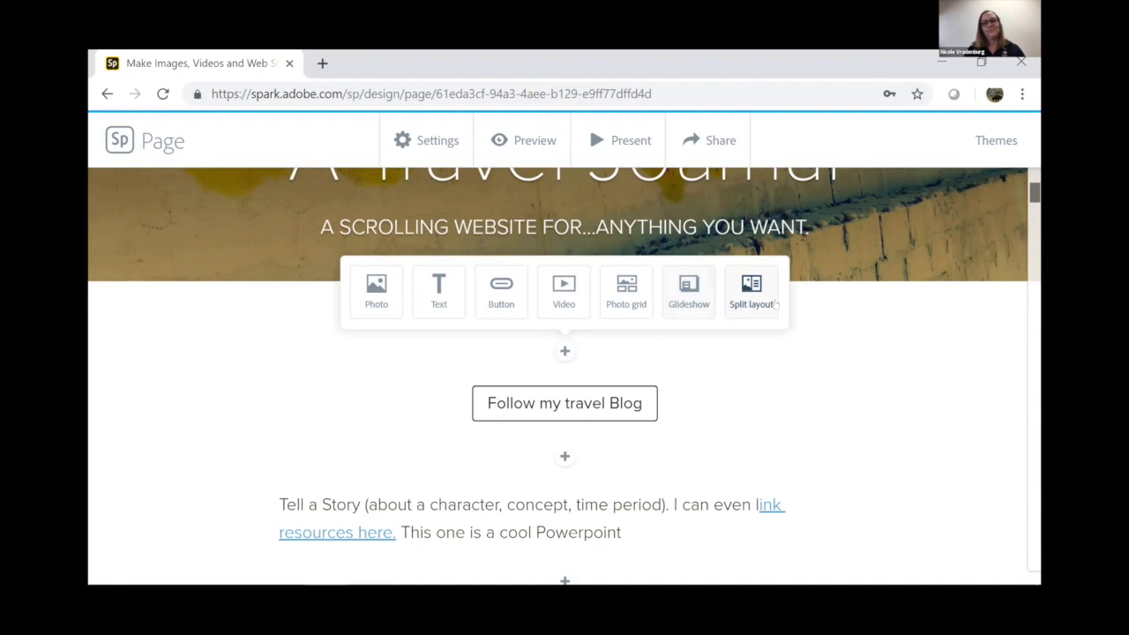
click(745, 389)
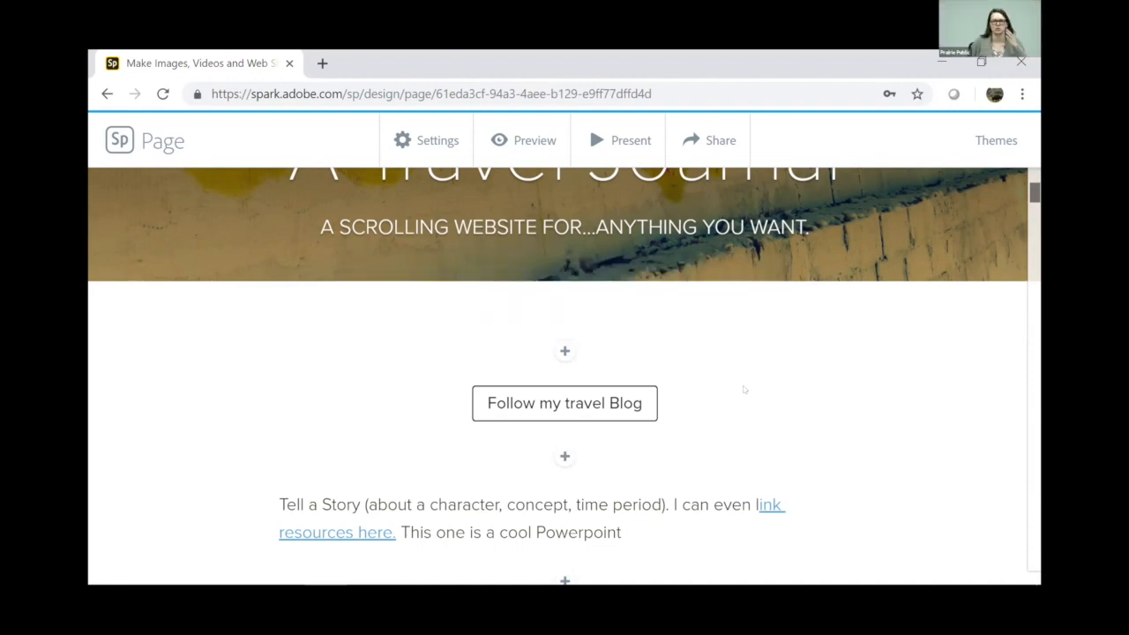
Step: Review the travel journal's blog link, linked text, Whirling Dervish video and photo grid in the page editor
scroll(569, 288, down, 2)
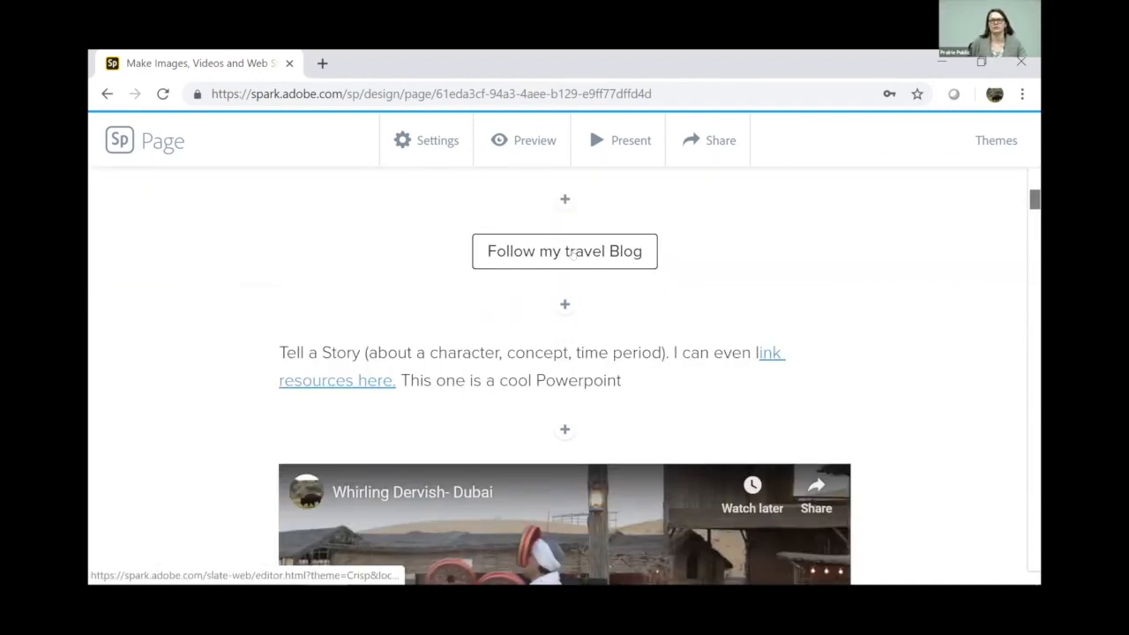
click(571, 253)
click(729, 295)
scroll(726, 295, down, 2)
scroll(665, 296, down, 2)
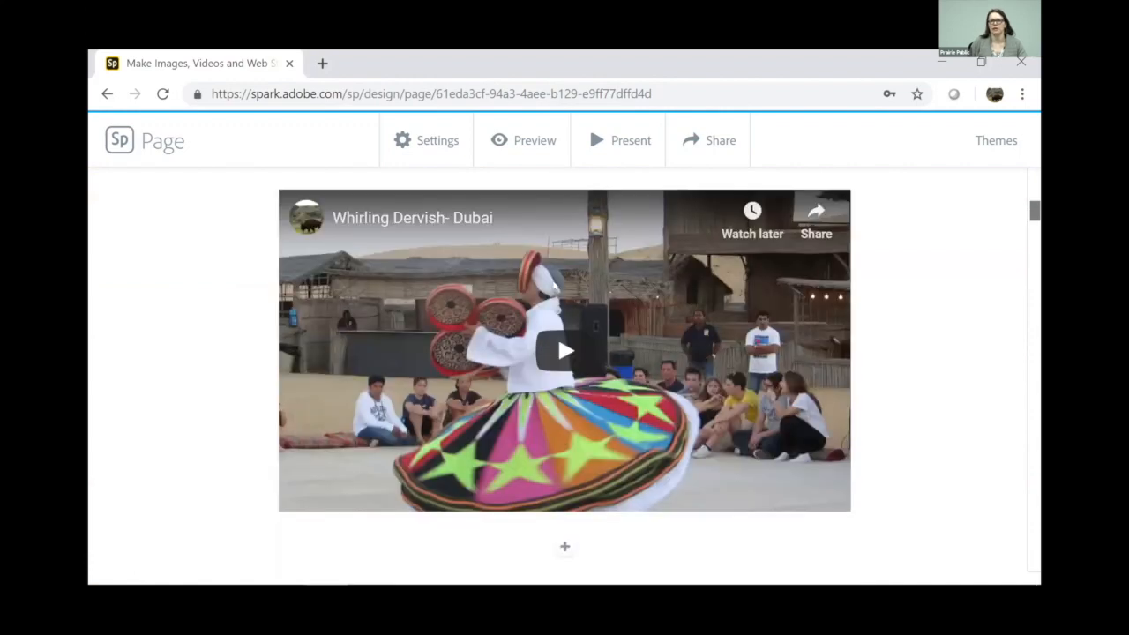
scroll(672, 356, down, 4)
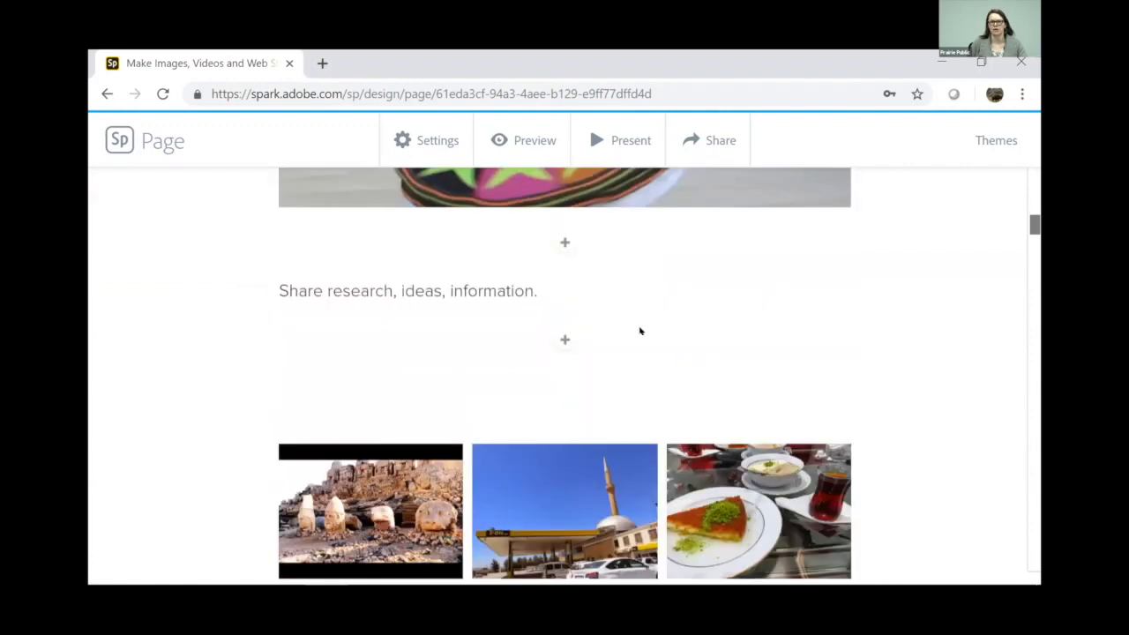
Step: Preview the travel journal page, view the blog linked from "Follow my travel Blog", and return to the preview
click(530, 142)
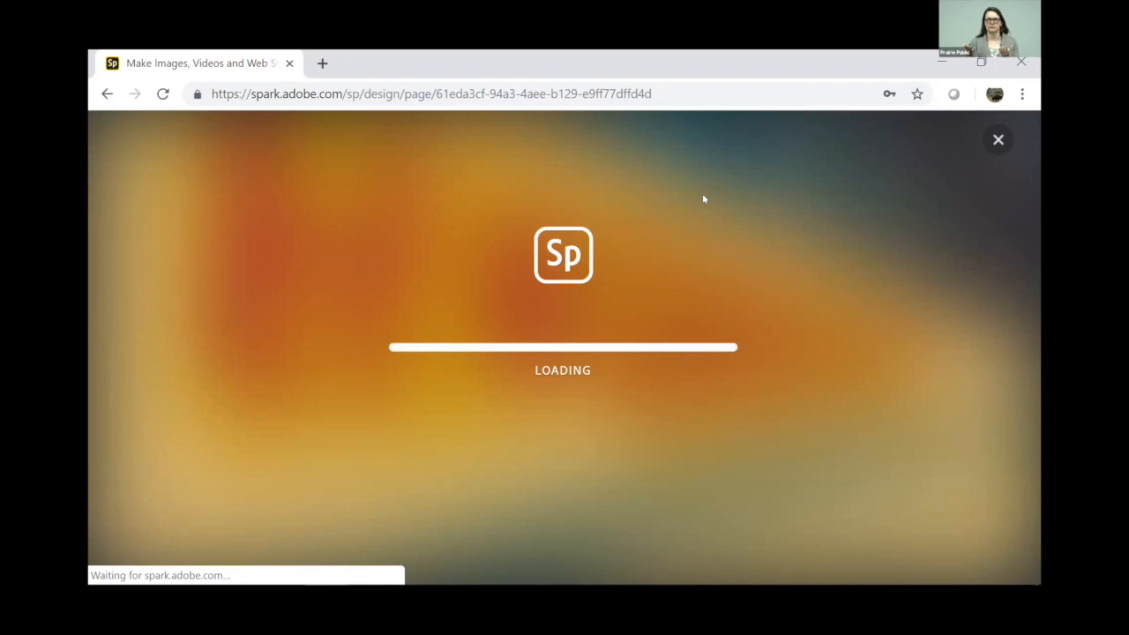
scroll(703, 200, up, 10)
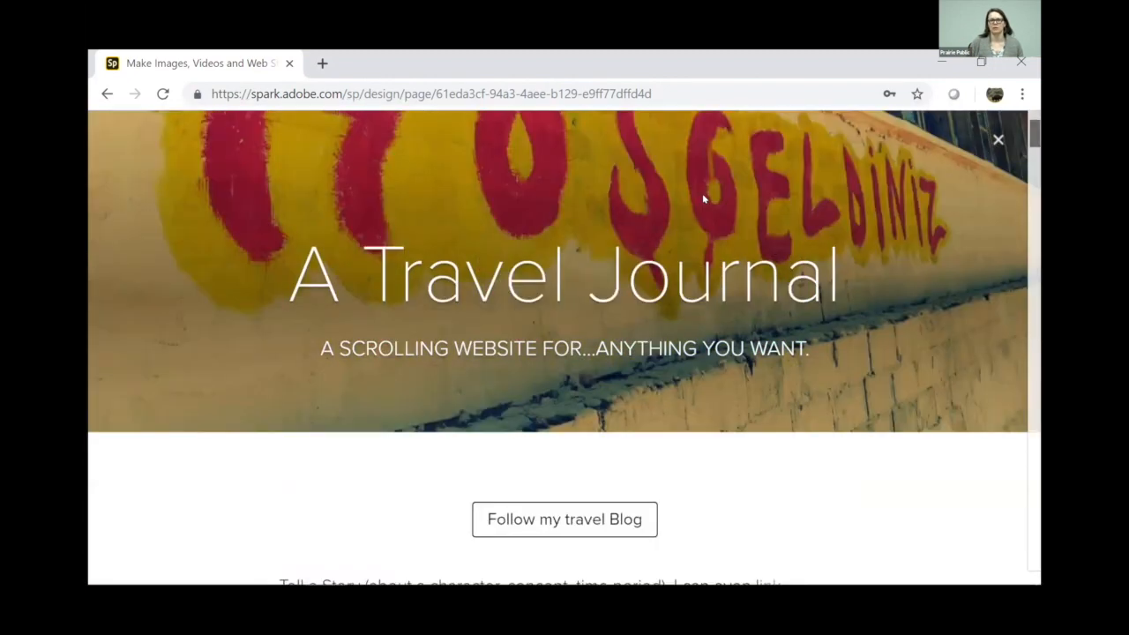
scroll(703, 200, down, 2)
scroll(704, 199, down, 2)
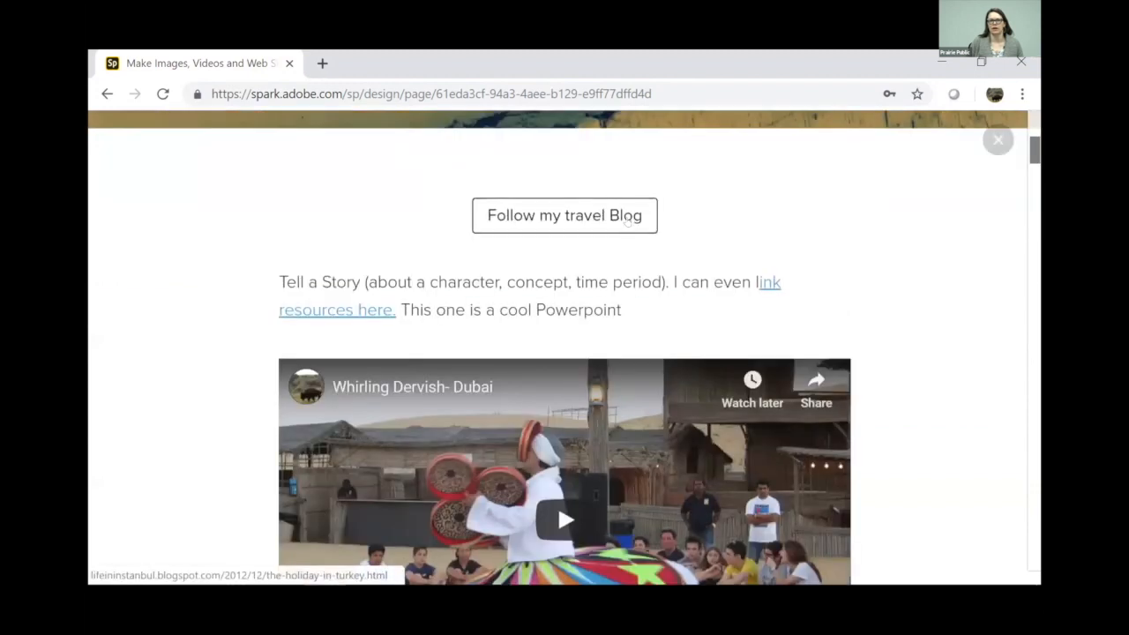
click(626, 220)
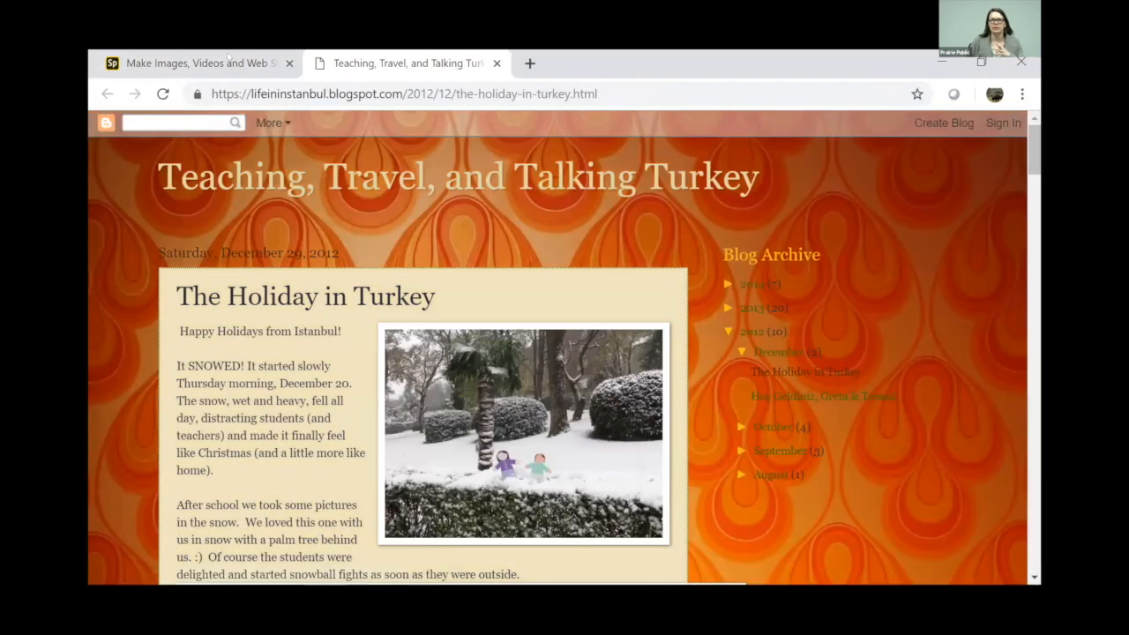
click(211, 67)
Step: Examine the photo grid and the Glideshow's text, link, video and photo blocks in the page preview
scroll(517, 232, down, 5)
scroll(665, 333, down, 2)
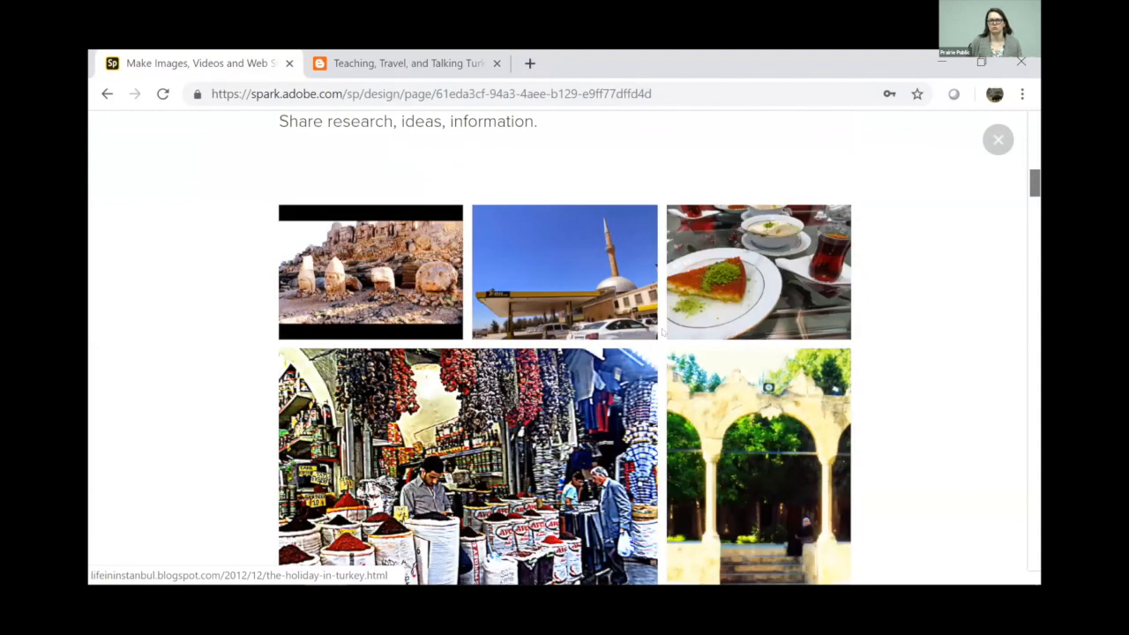
scroll(663, 331, down, 10)
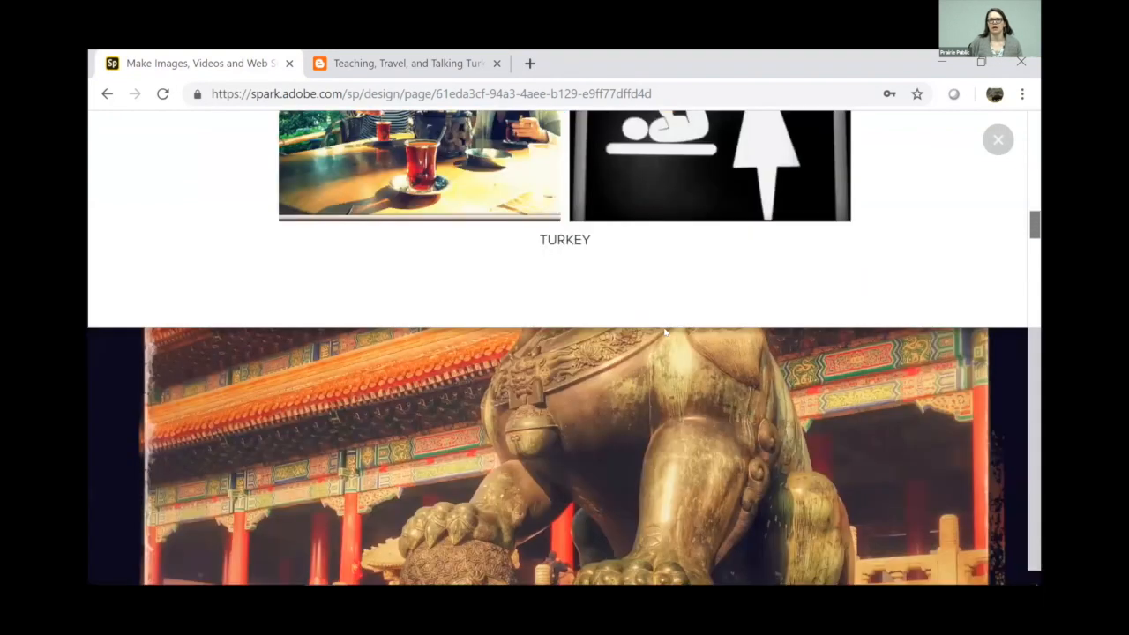
scroll(668, 331, down, 5)
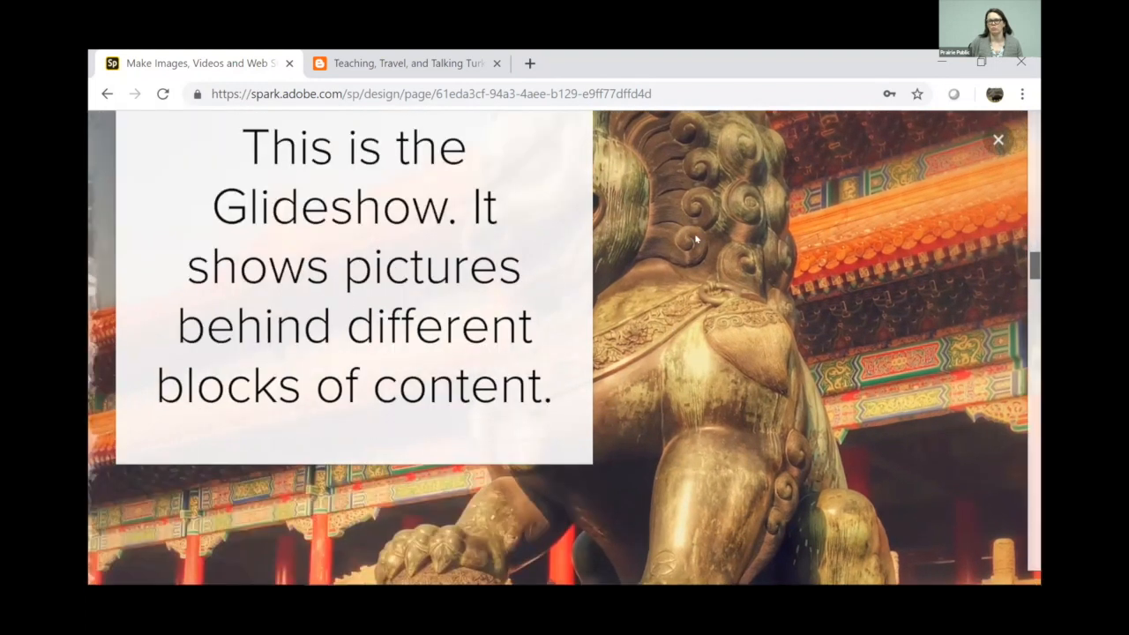
scroll(689, 261, down, 8)
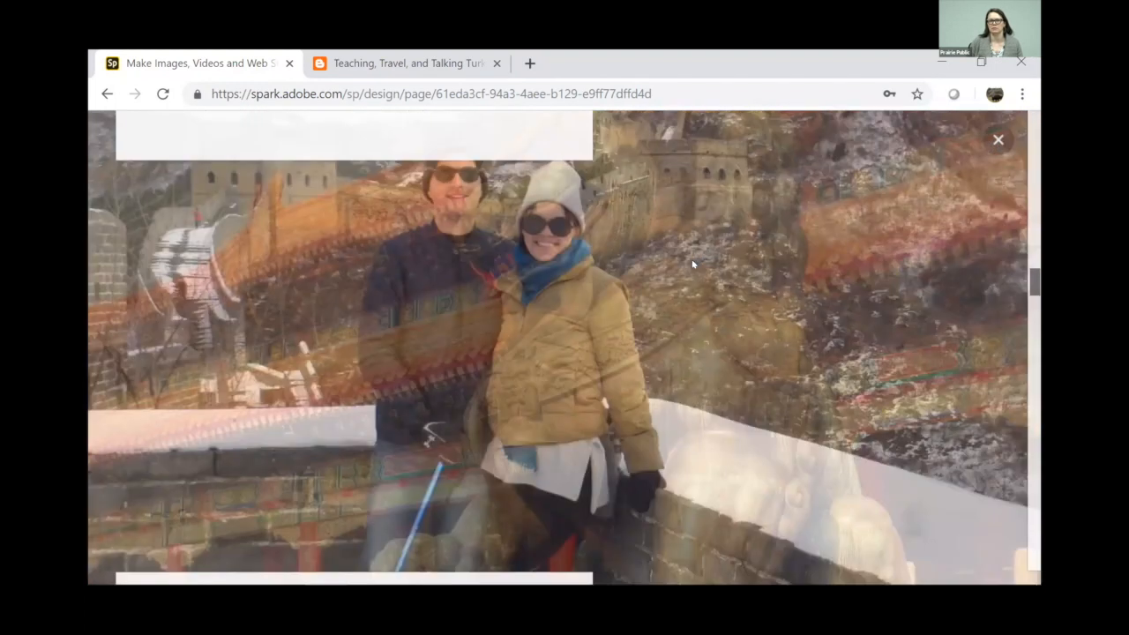
scroll(693, 263, down, 2)
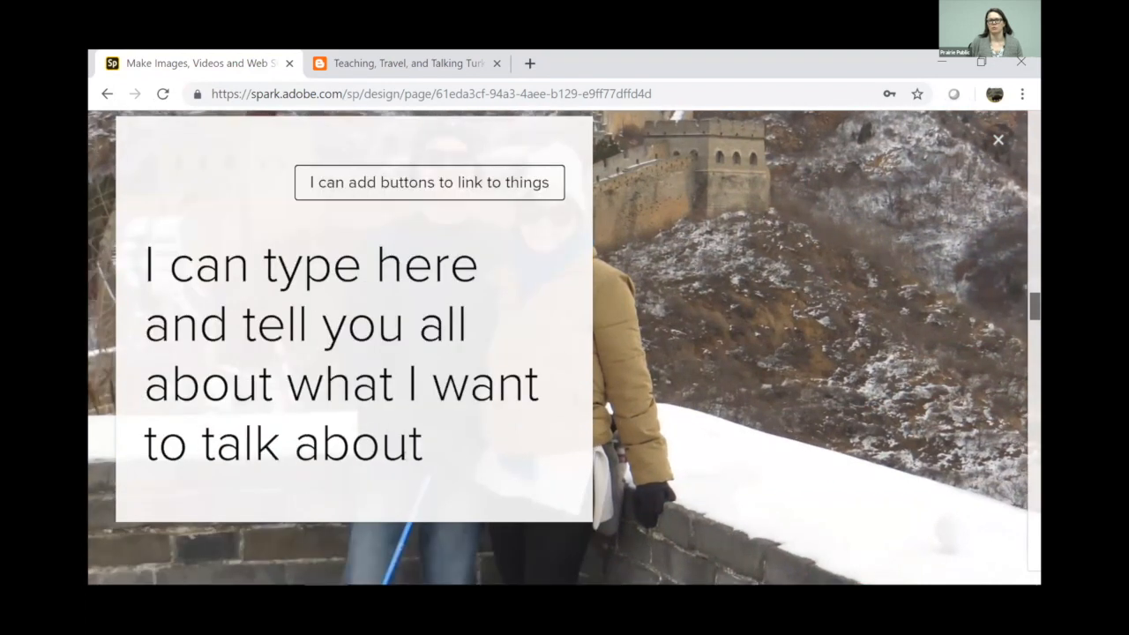
scroll(622, 354, down, 10)
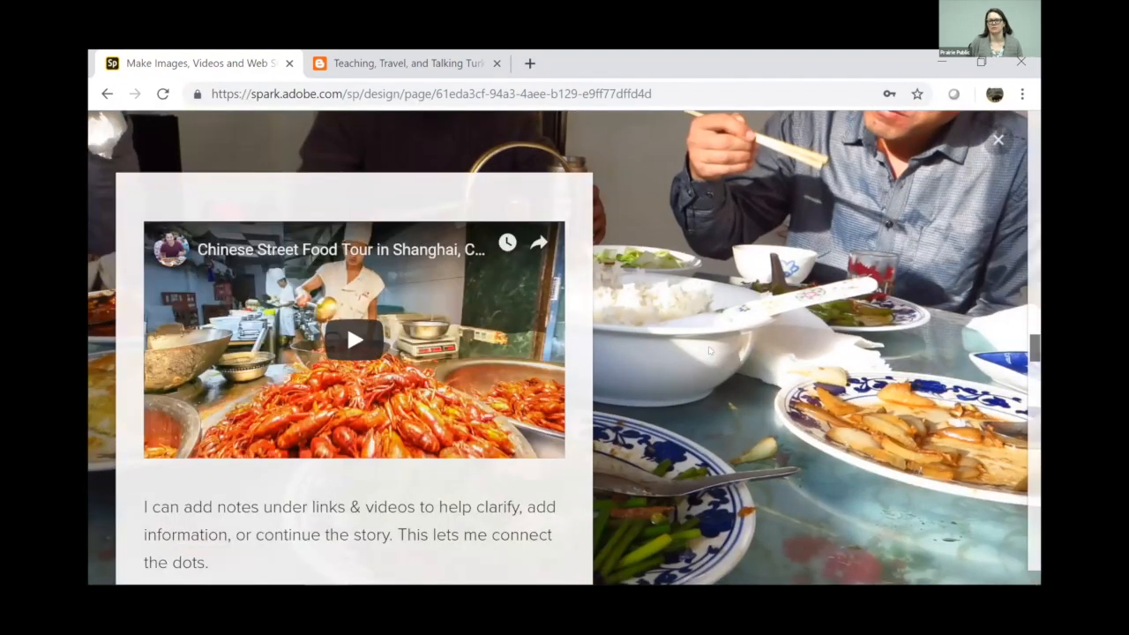
scroll(708, 350, down, 2)
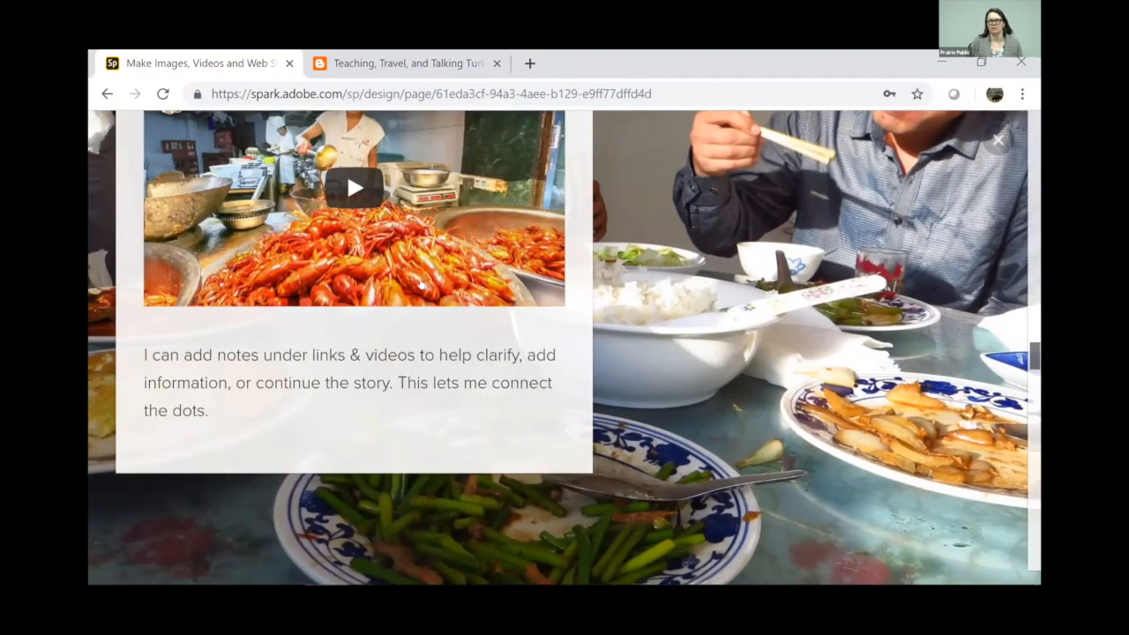
scroll(613, 323, down, 2)
scroll(612, 324, down, 4)
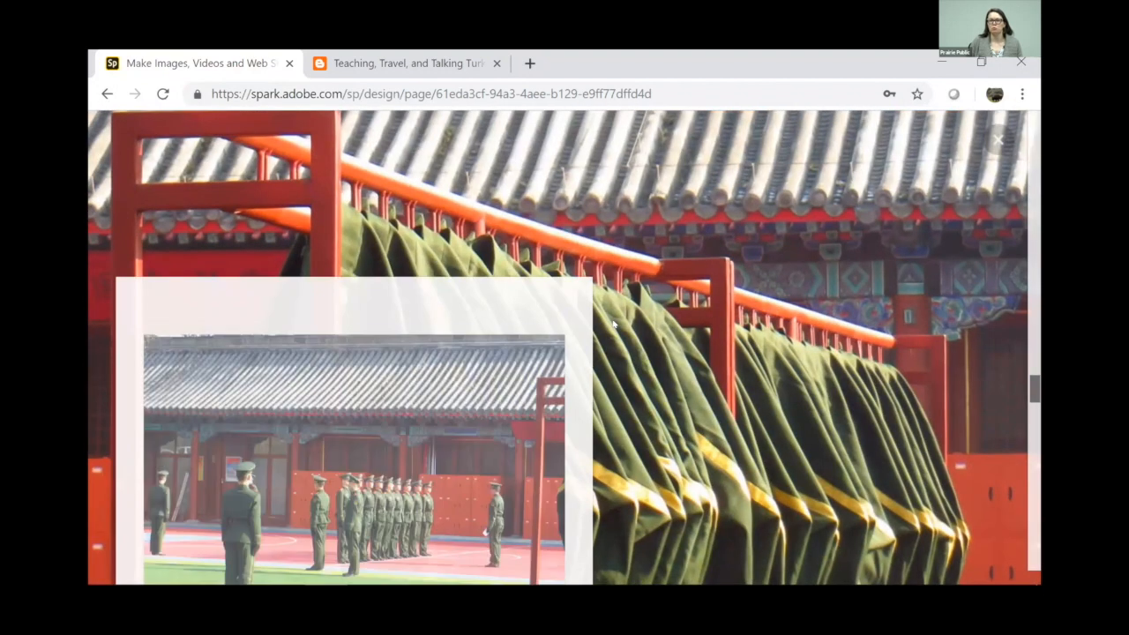